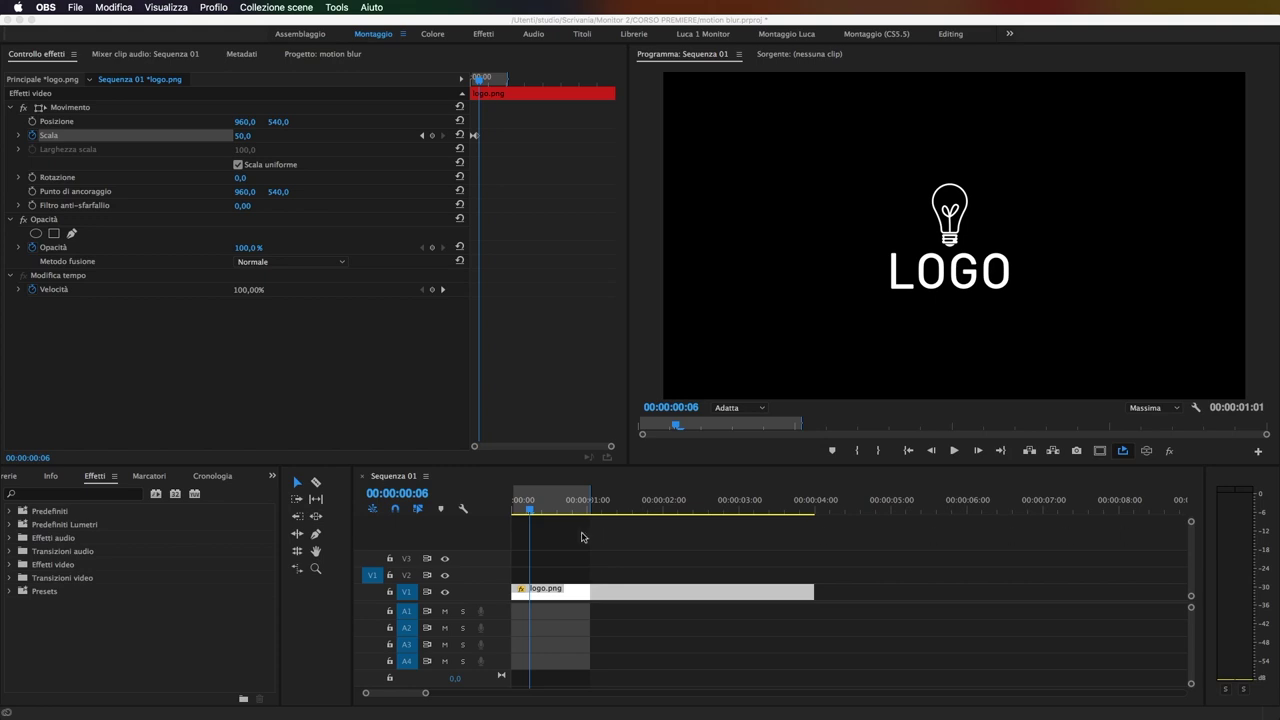
Bring Premiere Pro forward and rewind the playhead to 00:00:00:00, where the logo is at 100% scale.
click(535, 509)
drag(535, 509, 507, 511)
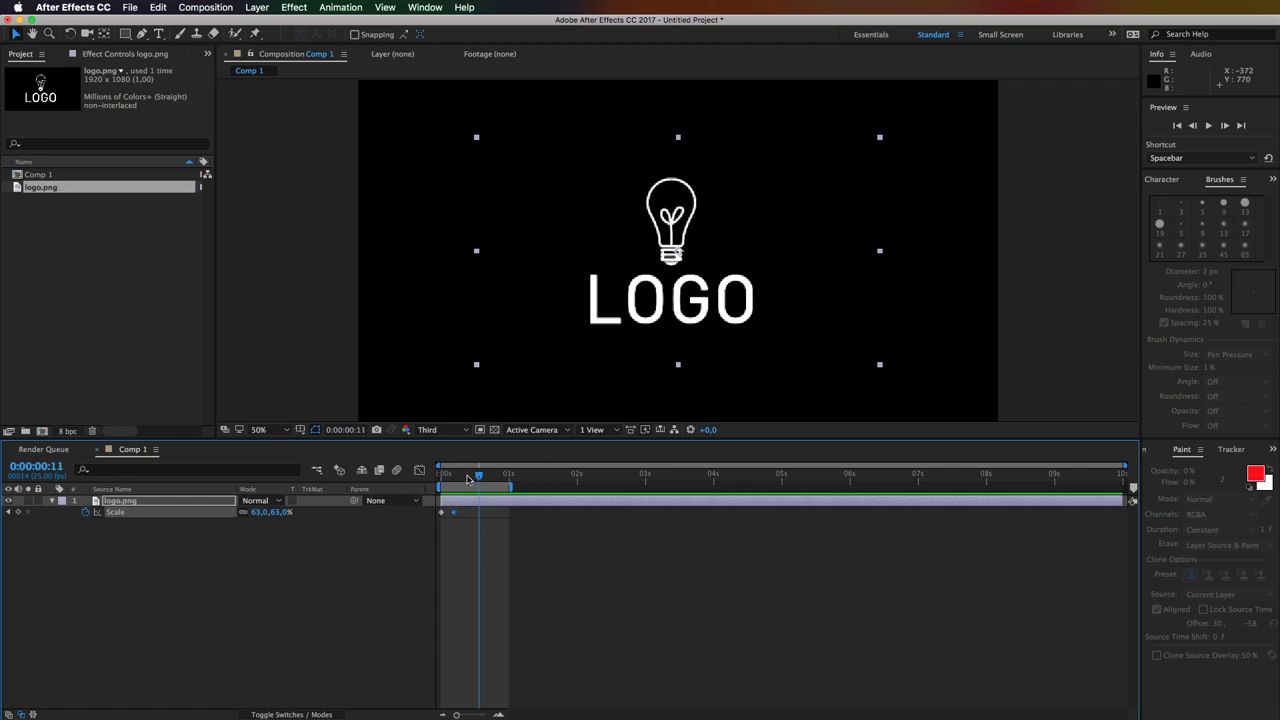
Zoom the timeline to frames and preview the logo's Scale animation from 103% to 63%.
key(equal)
key(equal)
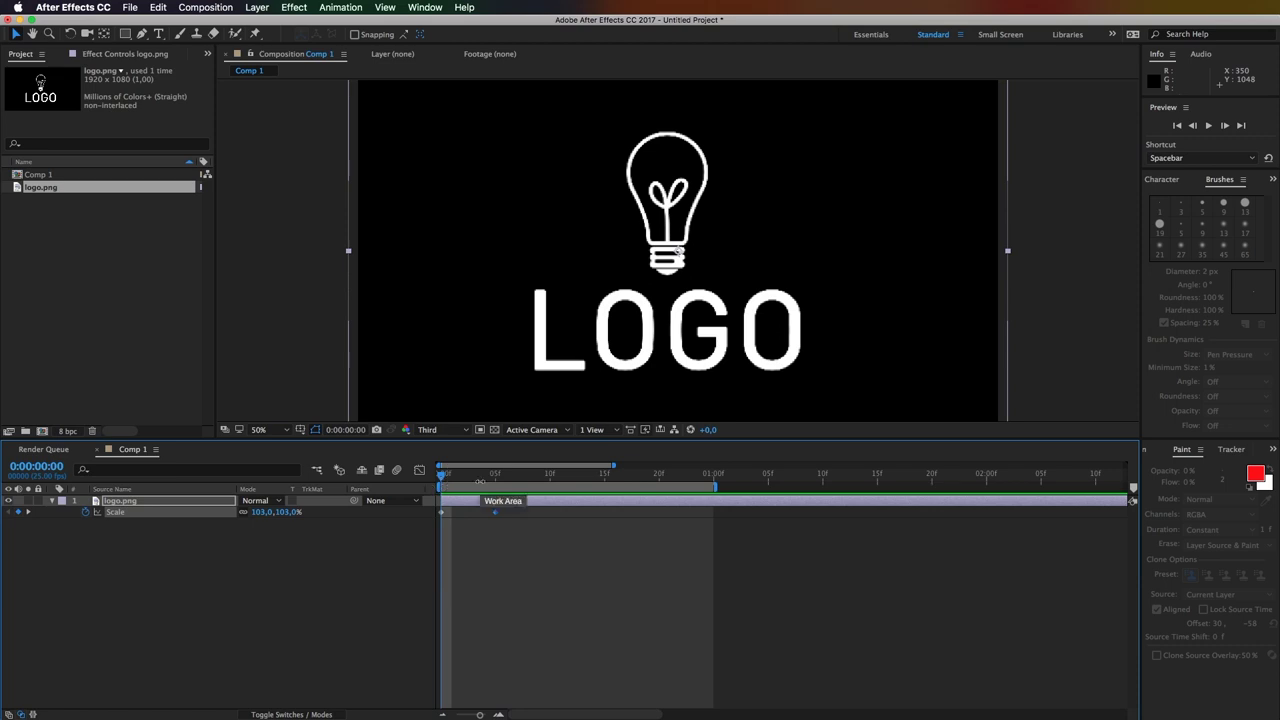
click(494, 476)
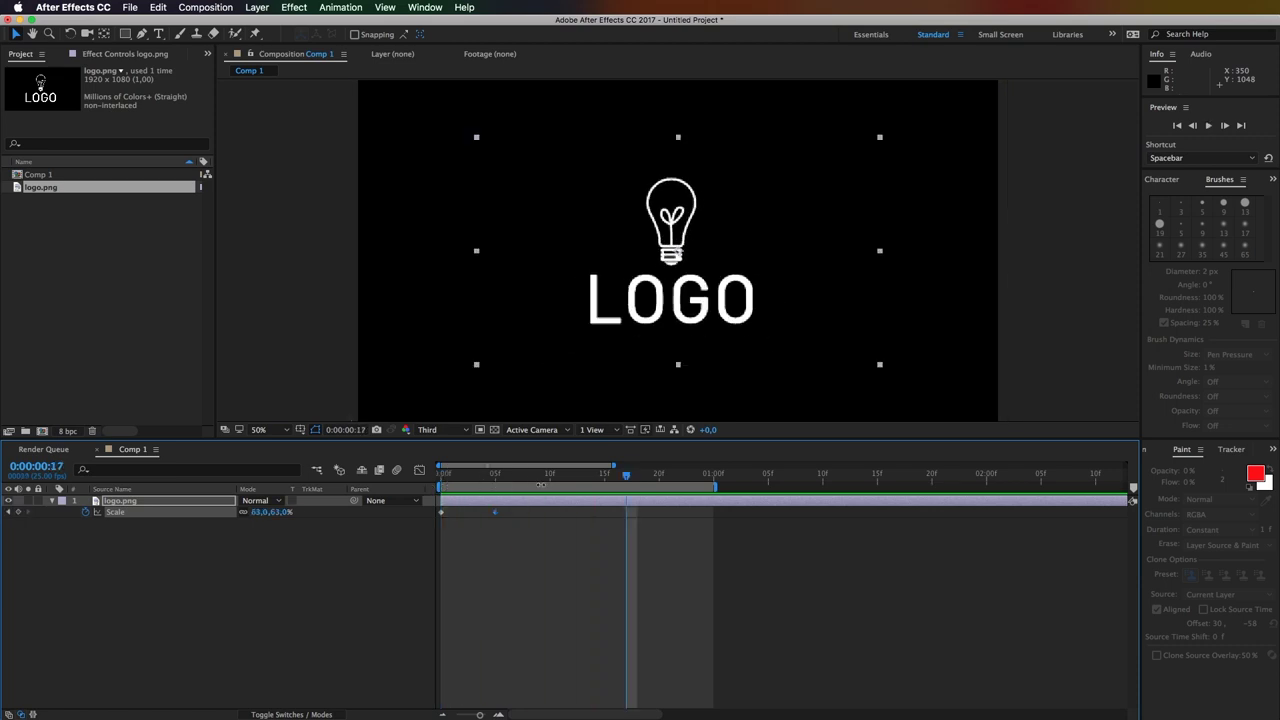
drag(485, 484, 417, 490)
key(space)
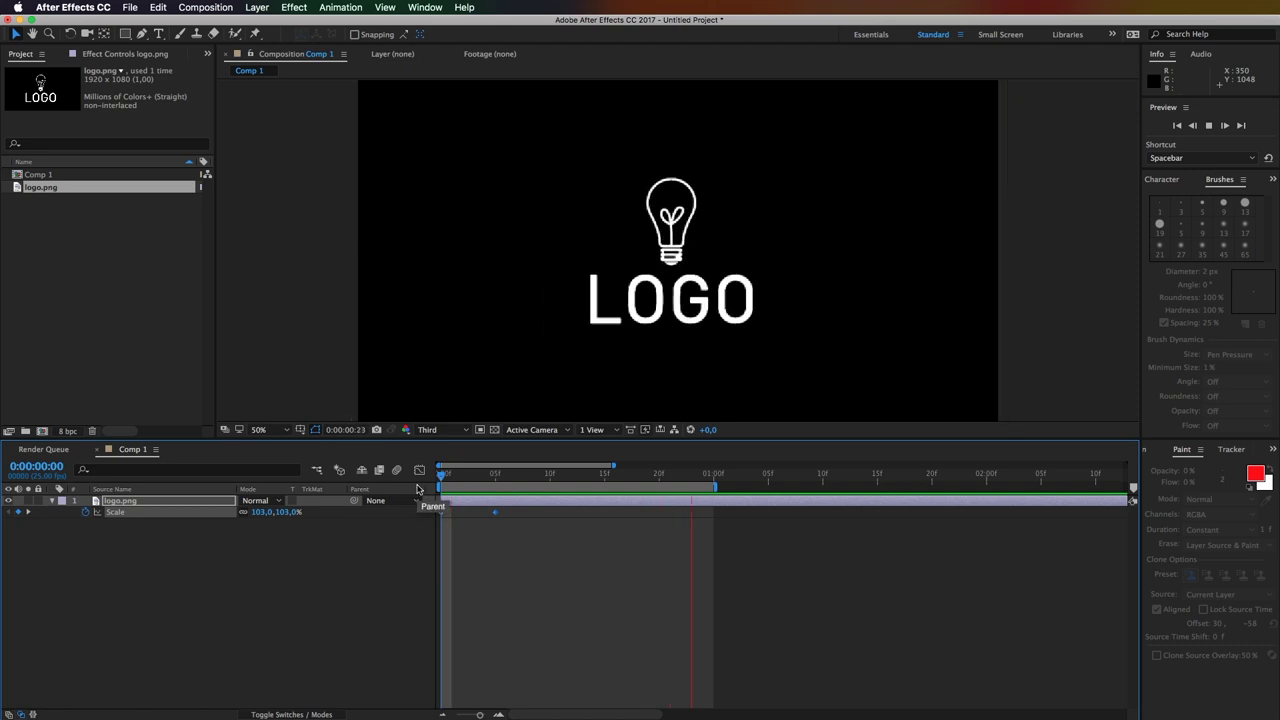
key(space)
Scrub between frames 5 and 1 to inspect the shrink, then show the layer switch columns.
mouse_move(454, 488)
mouse_down()
mouse_move(492, 490)
mouse_move(496, 507)
mouse_up()
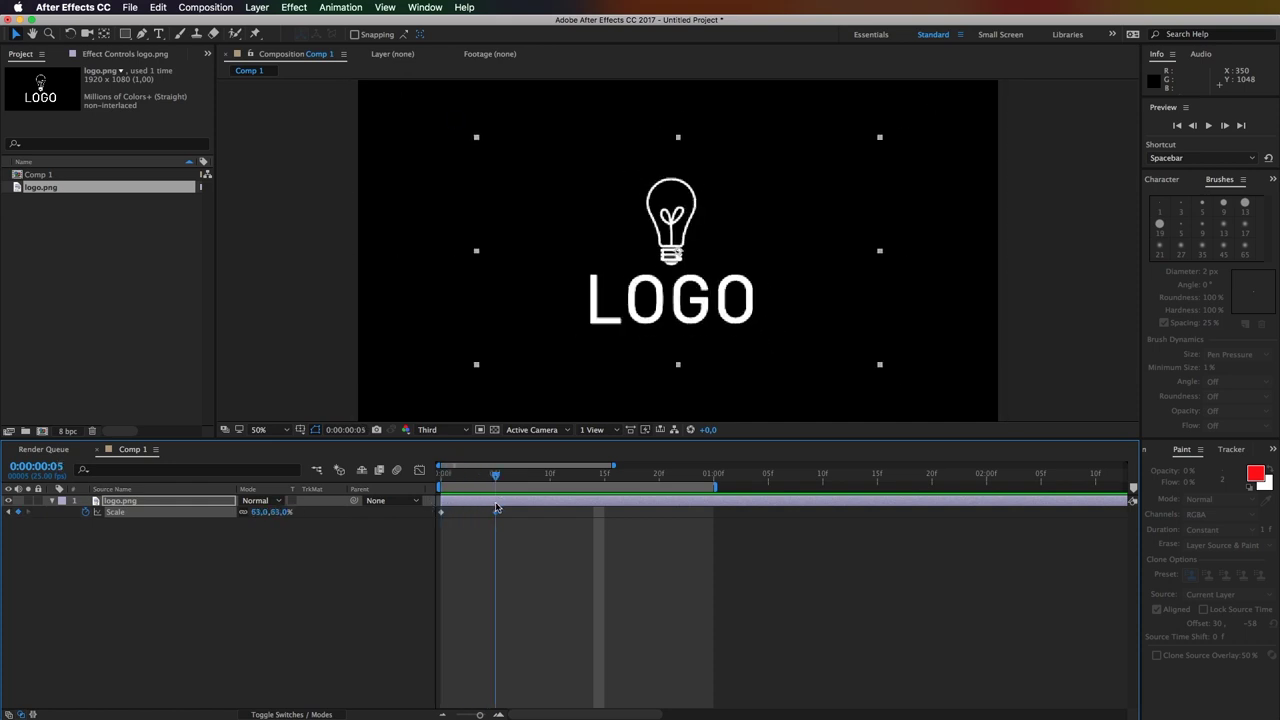
mouse_move(496, 507)
mouse_down()
mouse_move(467, 510)
mouse_move(500, 501)
mouse_move(494, 482)
mouse_up()
drag(496, 481, 441, 480)
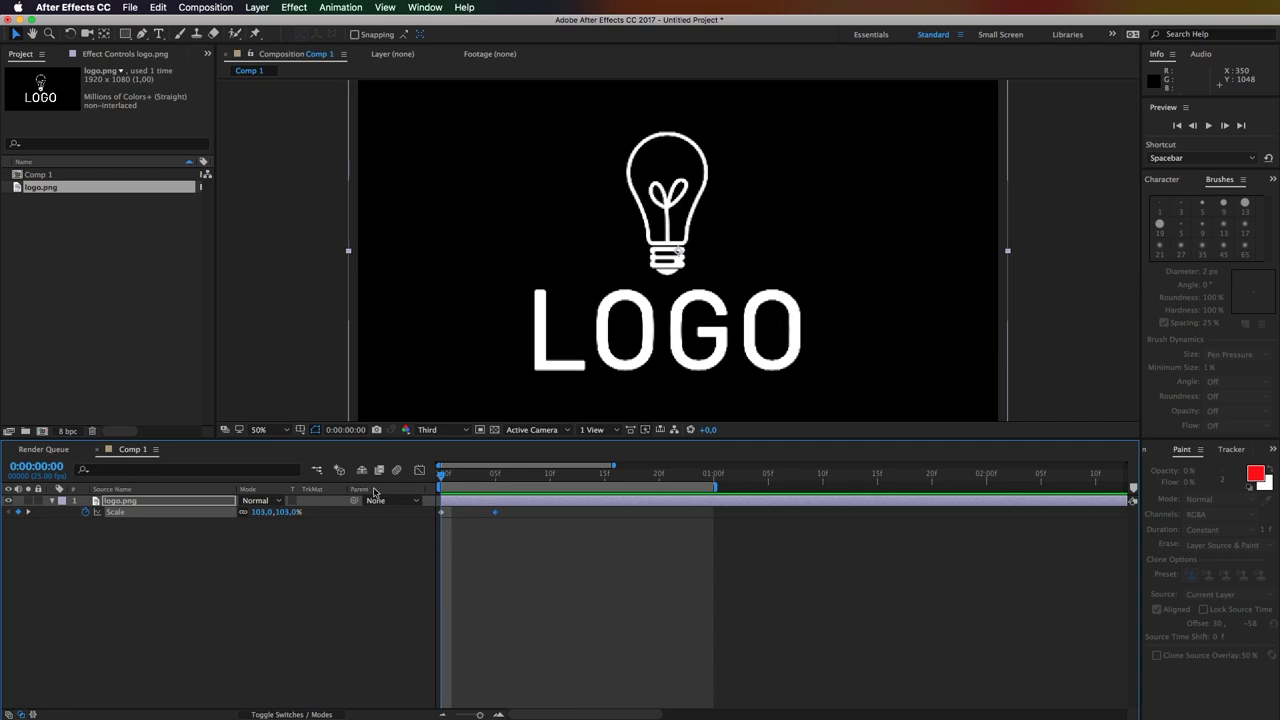
click(315, 714)
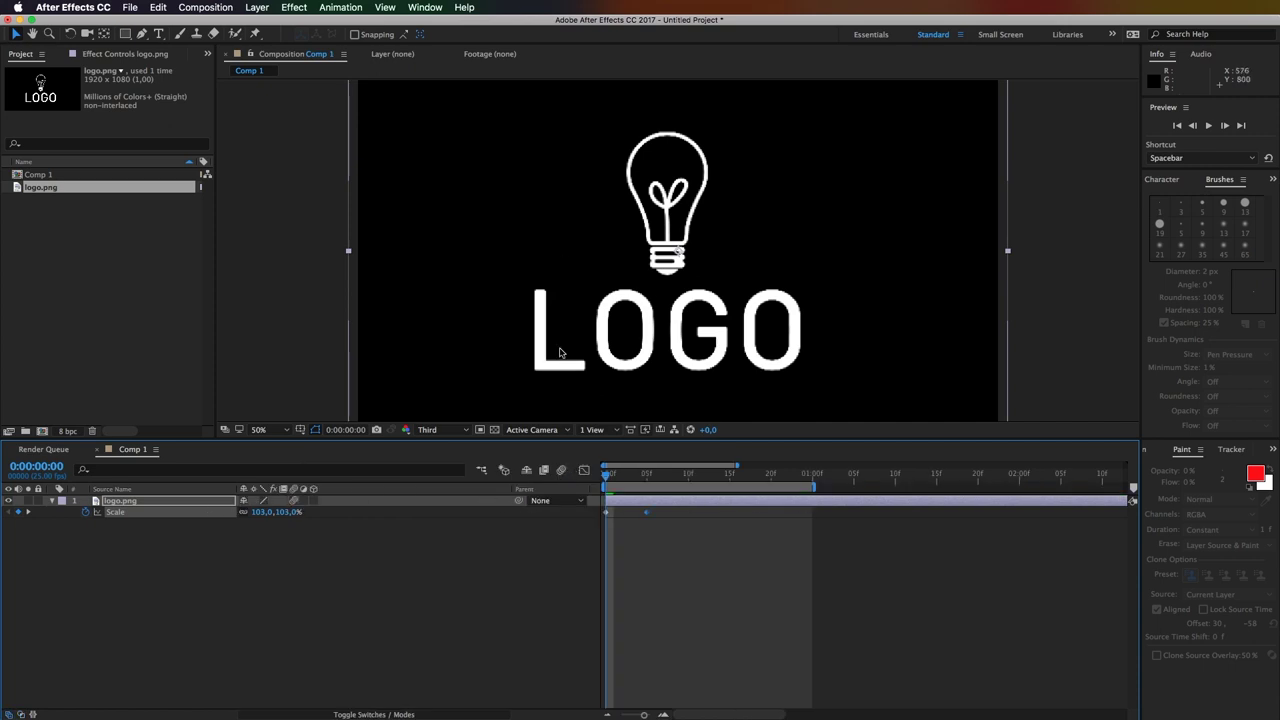
Enable composition motion blur, set viewer resolution to Full, and preview the blurred zoom.
click(561, 476)
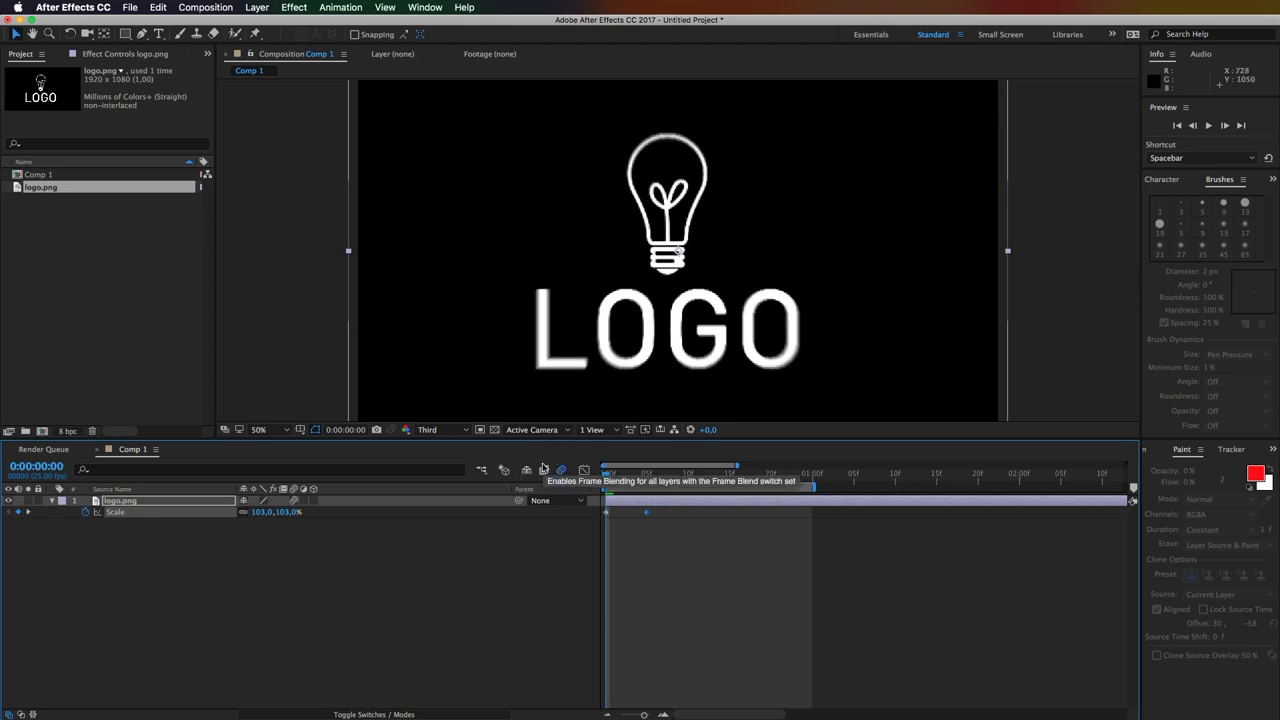
mouse_move(608, 476)
mouse_down()
mouse_move(633, 479)
mouse_move(606, 479)
mouse_up()
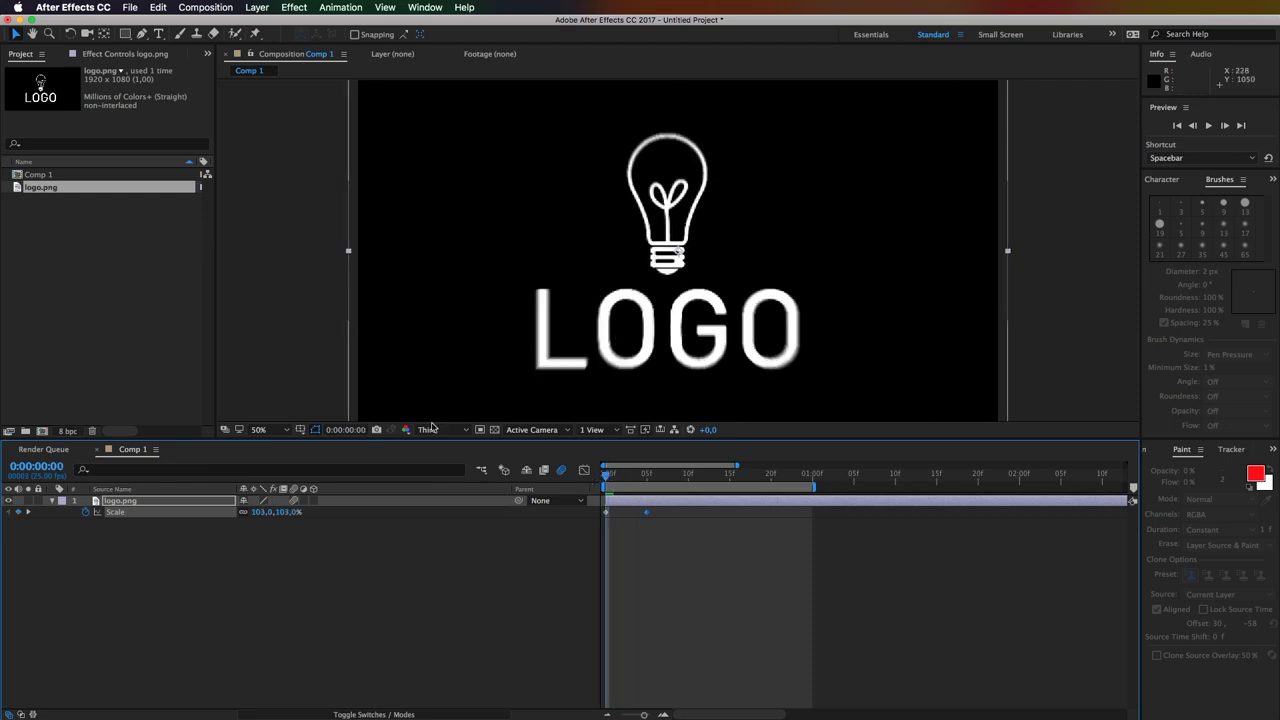
click(463, 431)
click(436, 462)
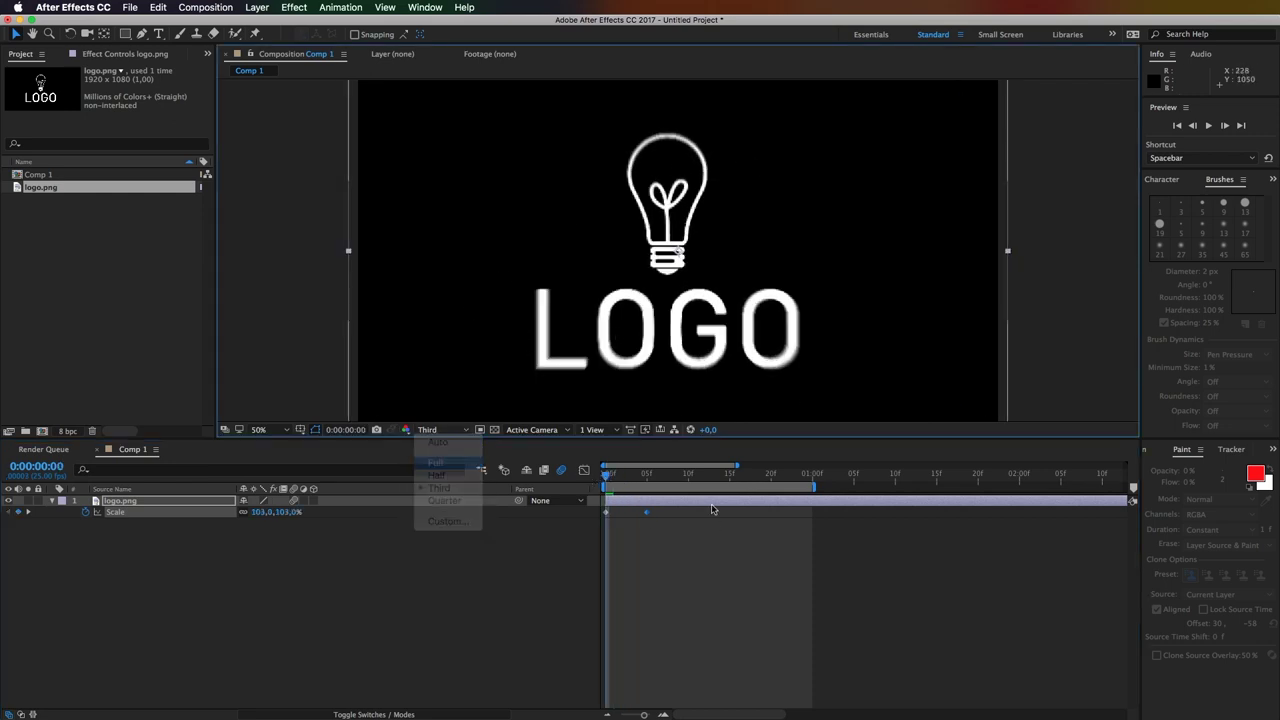
key(space)
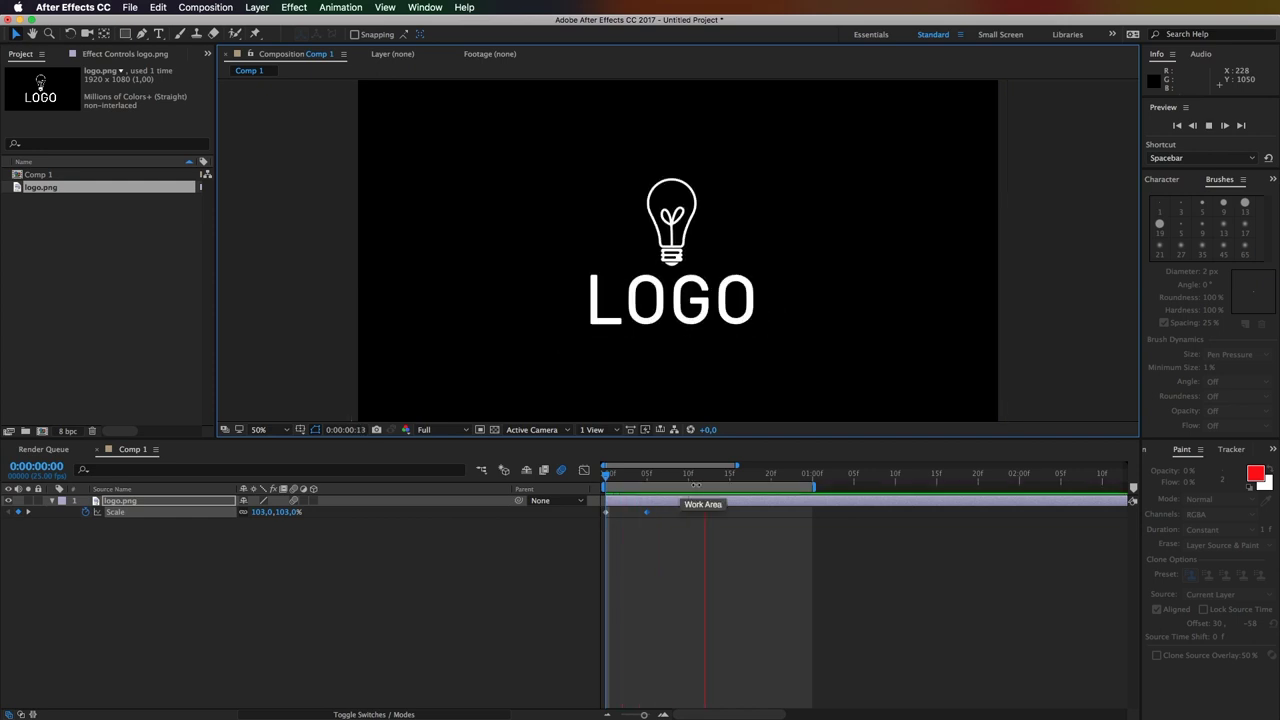
key(space)
key(space)
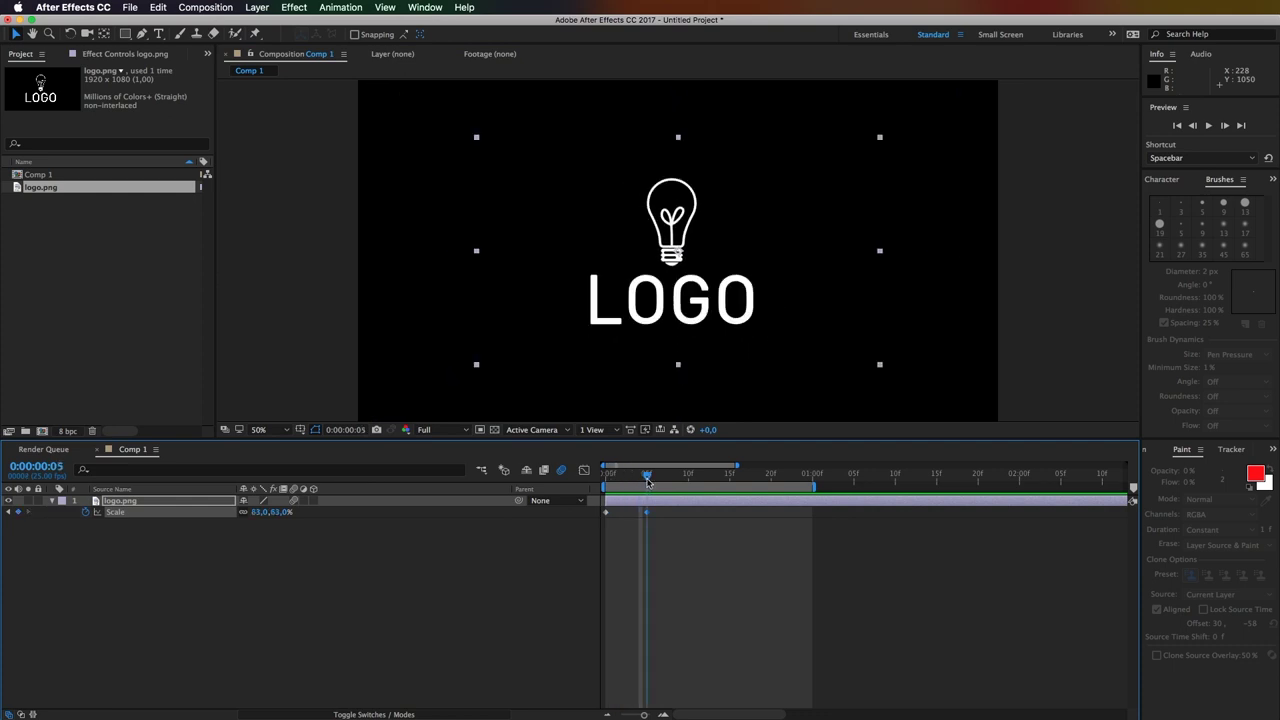
key(space)
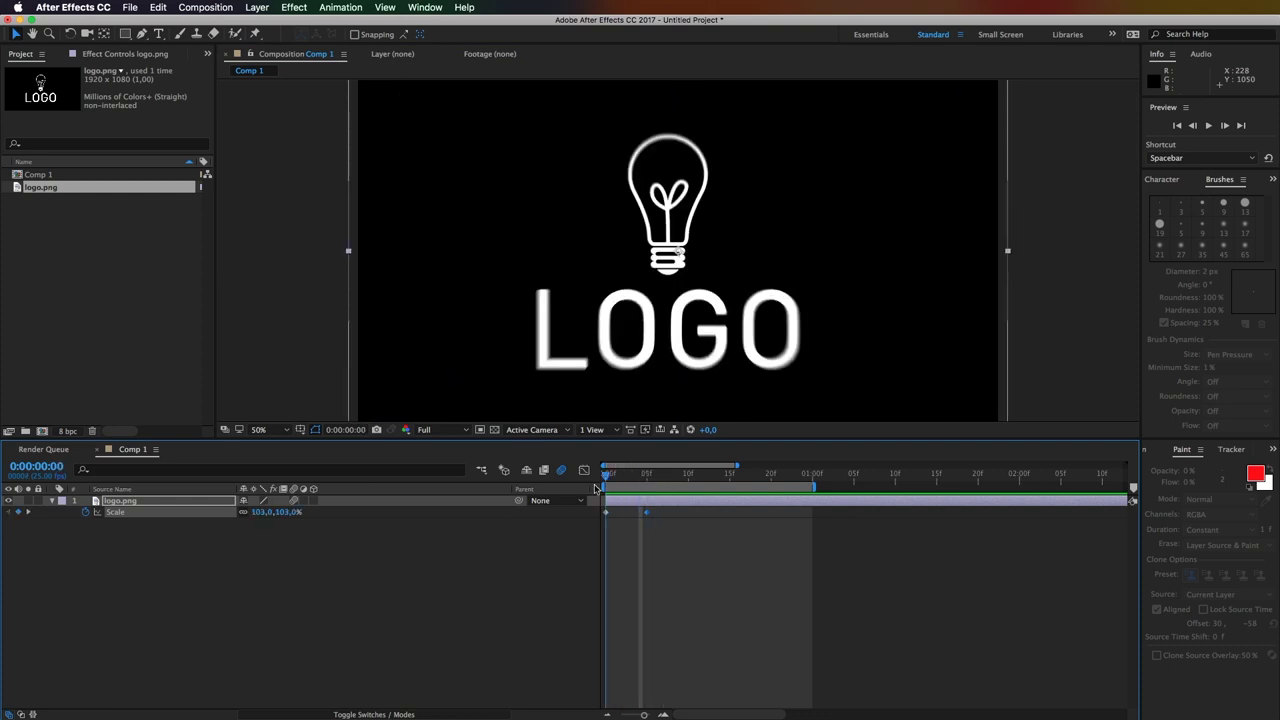
key(space)
key(space)
key(space)
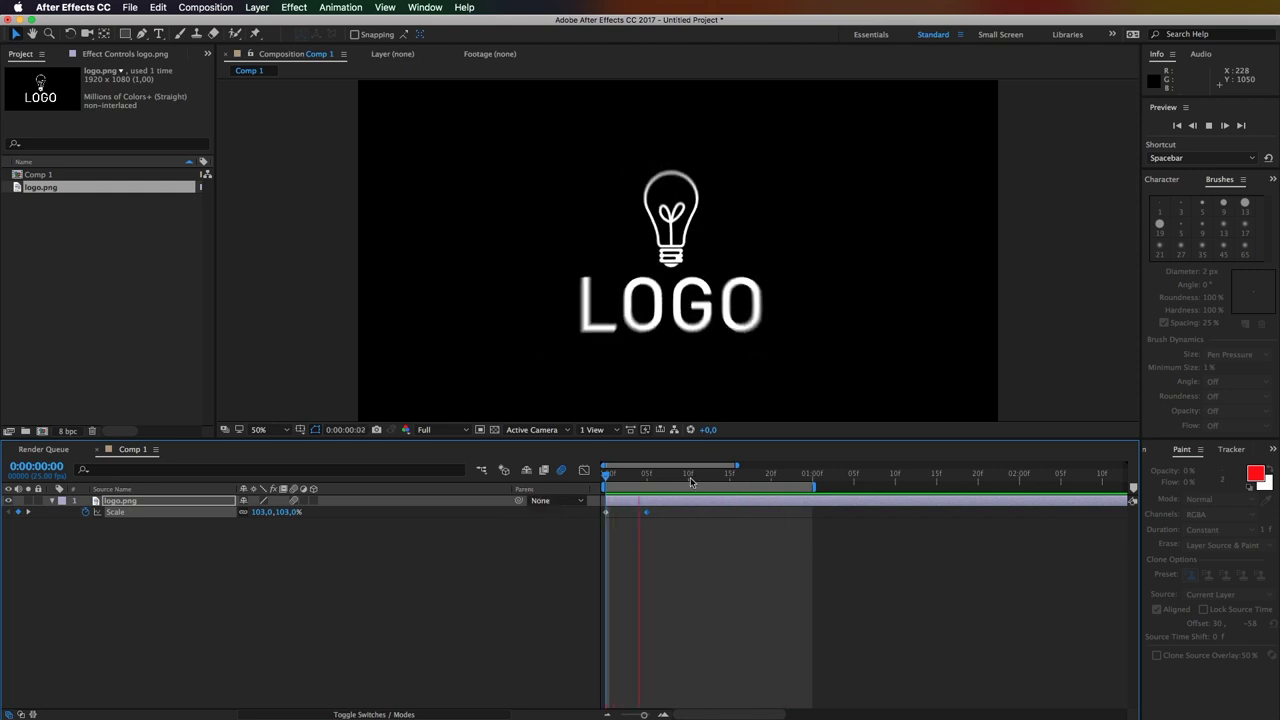
Move the 63% Scale keyframe earlier, preview the faster zoom, and return to frame 1.
drag(647, 513, 622, 512)
key(space)
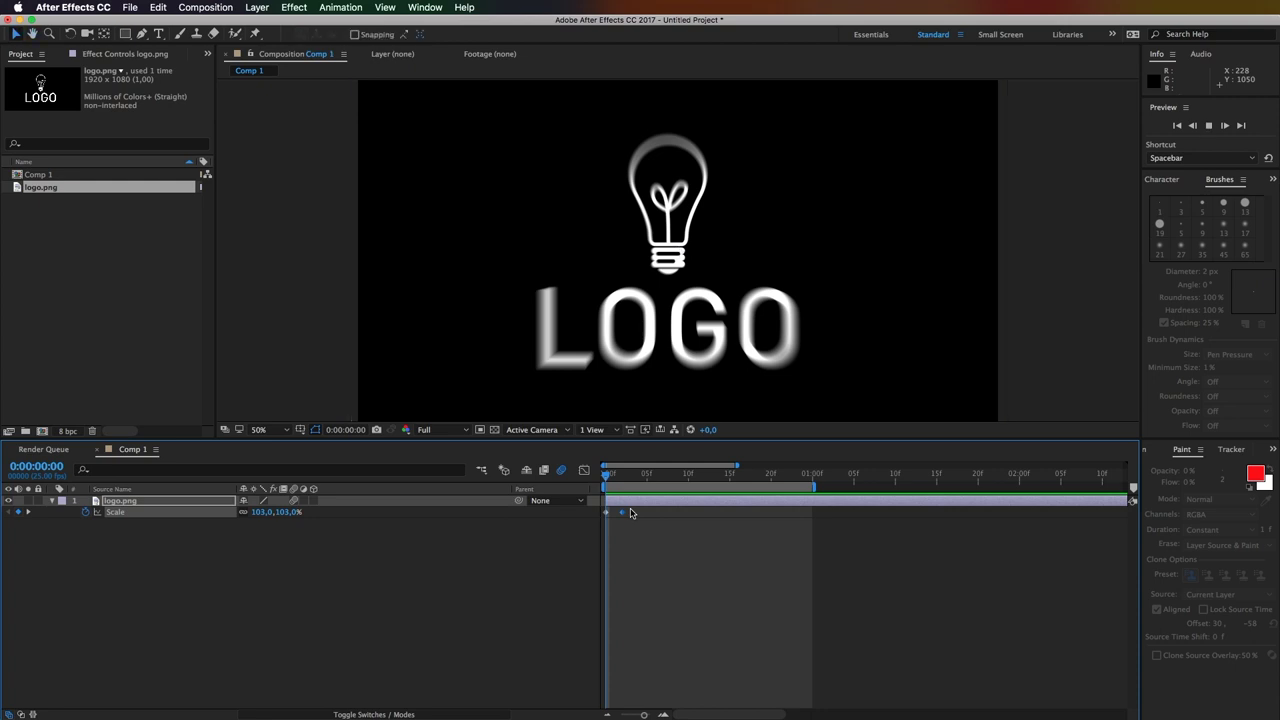
key(space)
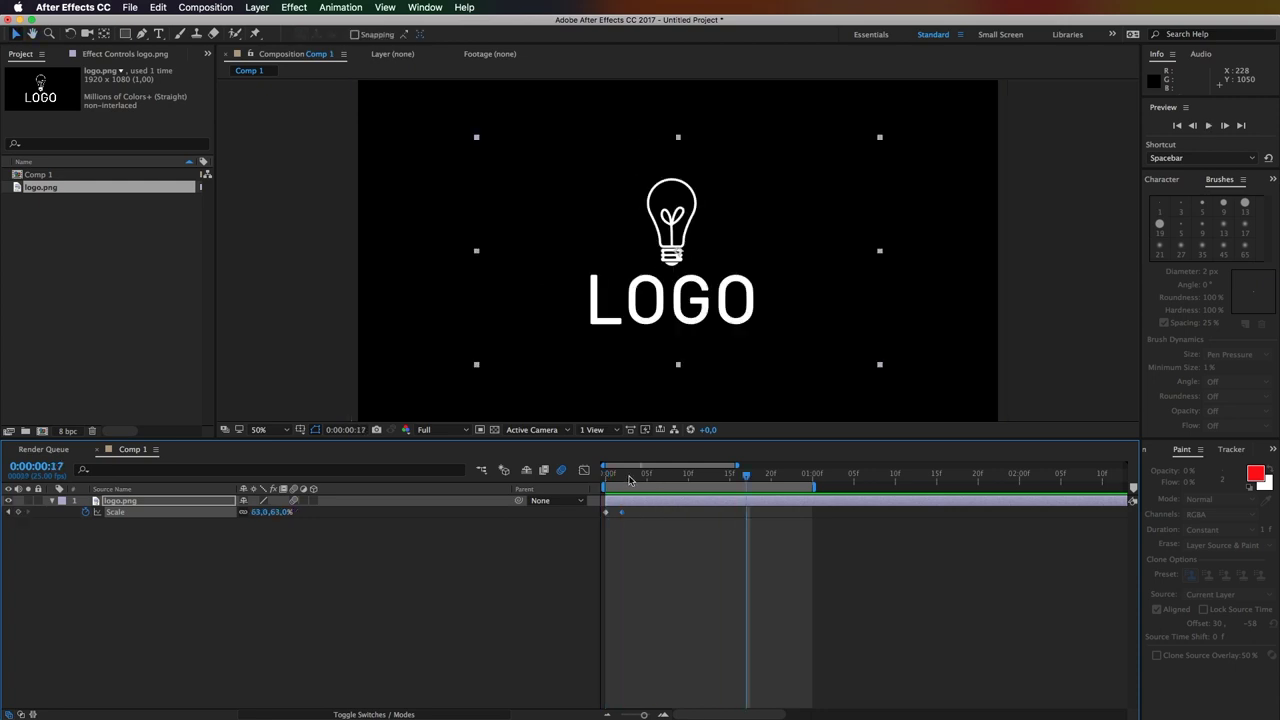
drag(624, 476, 612, 477)
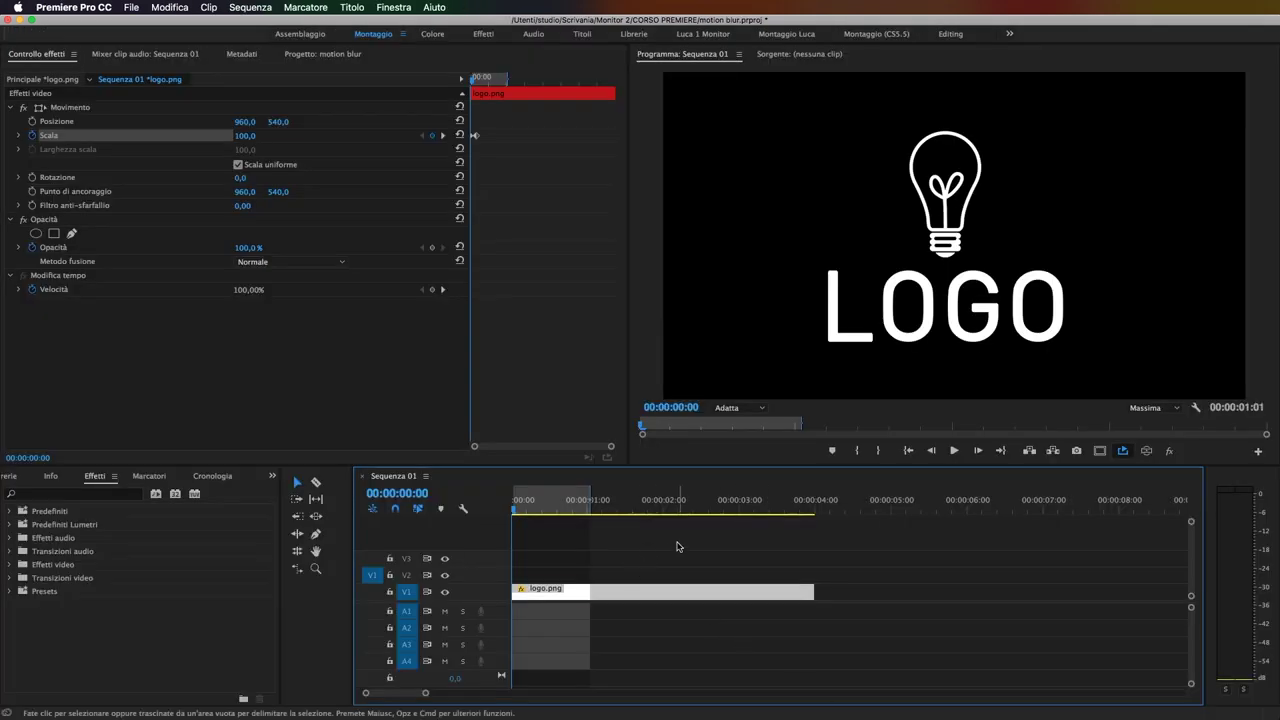
Select logo.png in V1 and zoom the Effect Controls keyframe ruler.
click(679, 546)
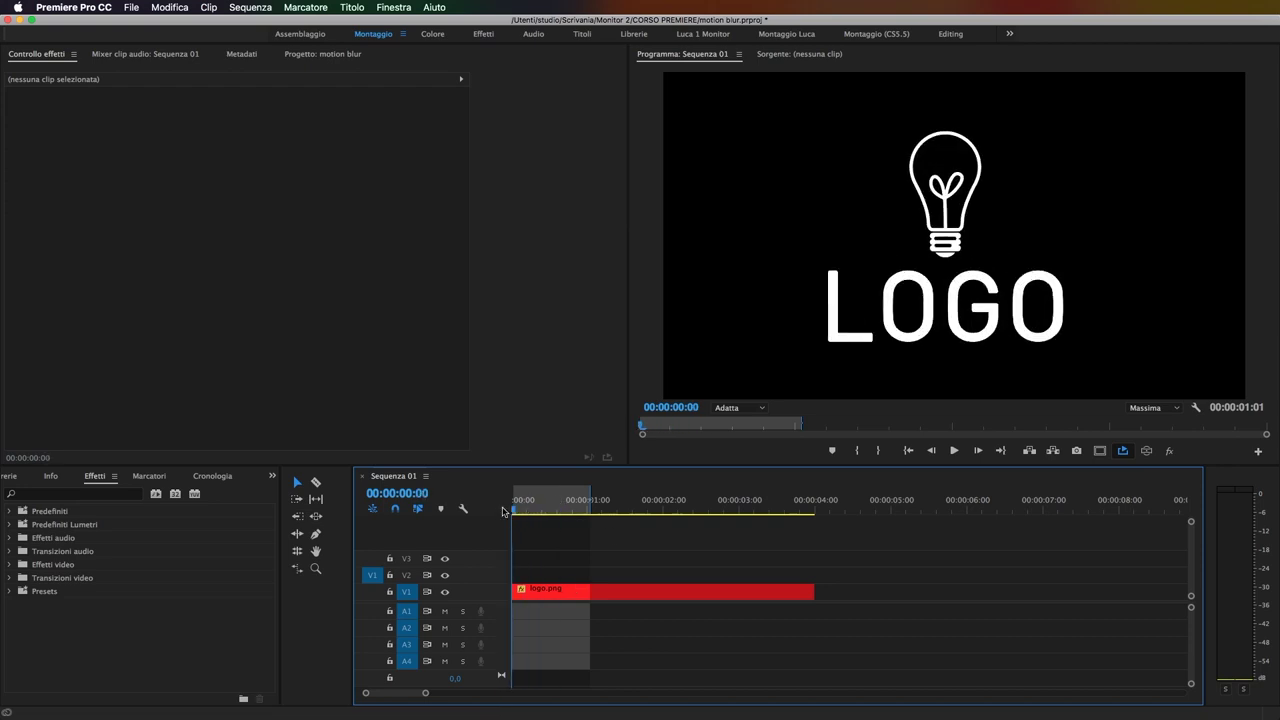
mouse_move(514, 500)
mouse_down()
mouse_move(562, 500)
mouse_move(512, 500)
mouse_up()
click(566, 597)
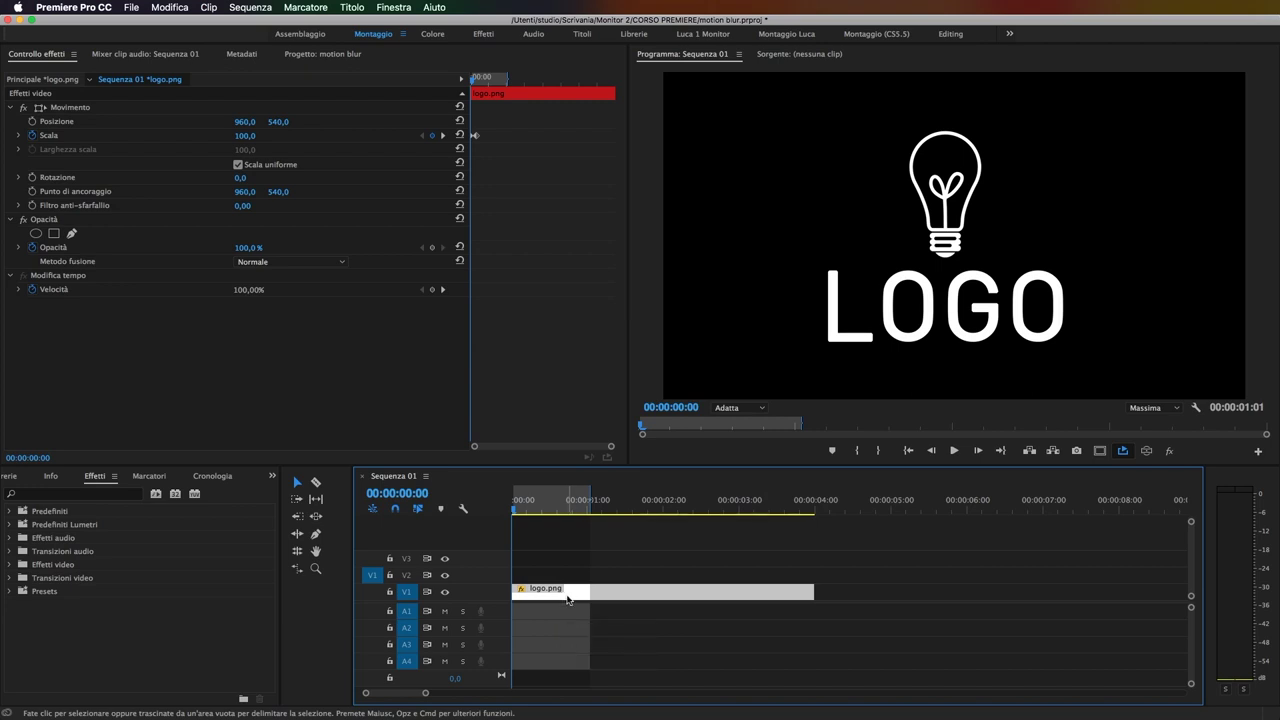
drag(613, 446, 575, 451)
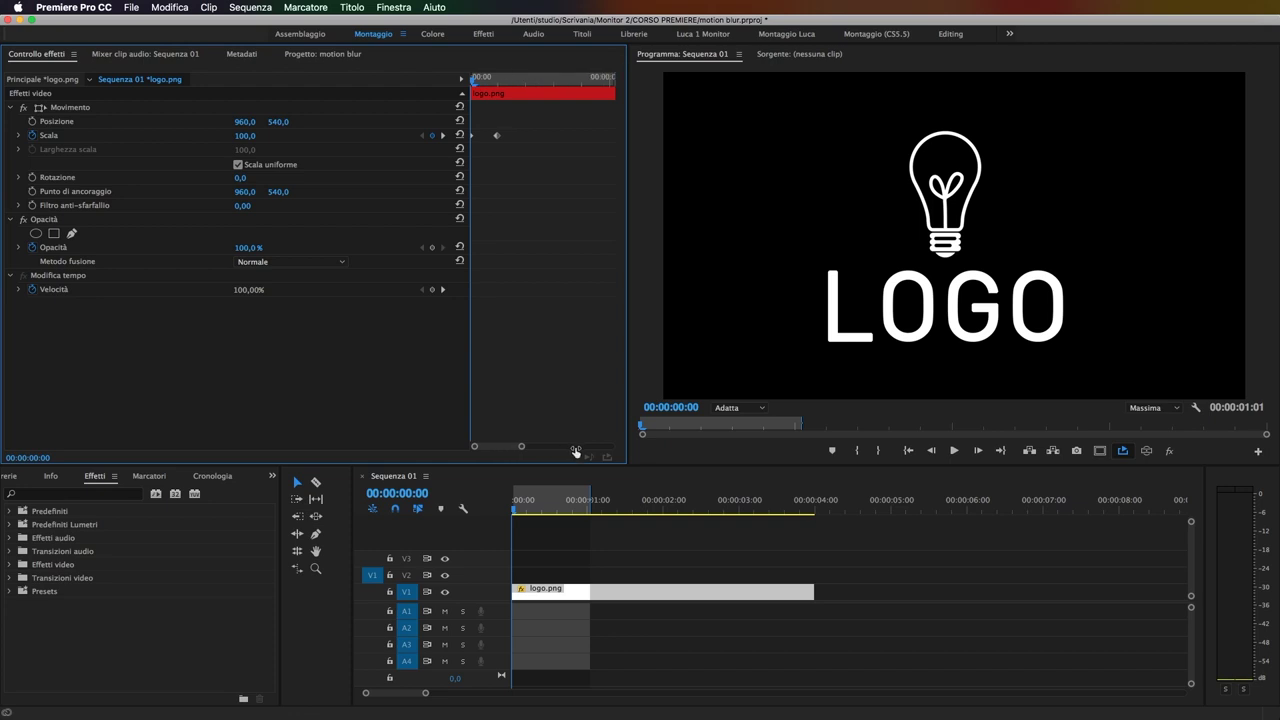
Scrub and play the Scala animation from 100 to 50, ending at the sequence start.
drag(541, 497, 498, 501)
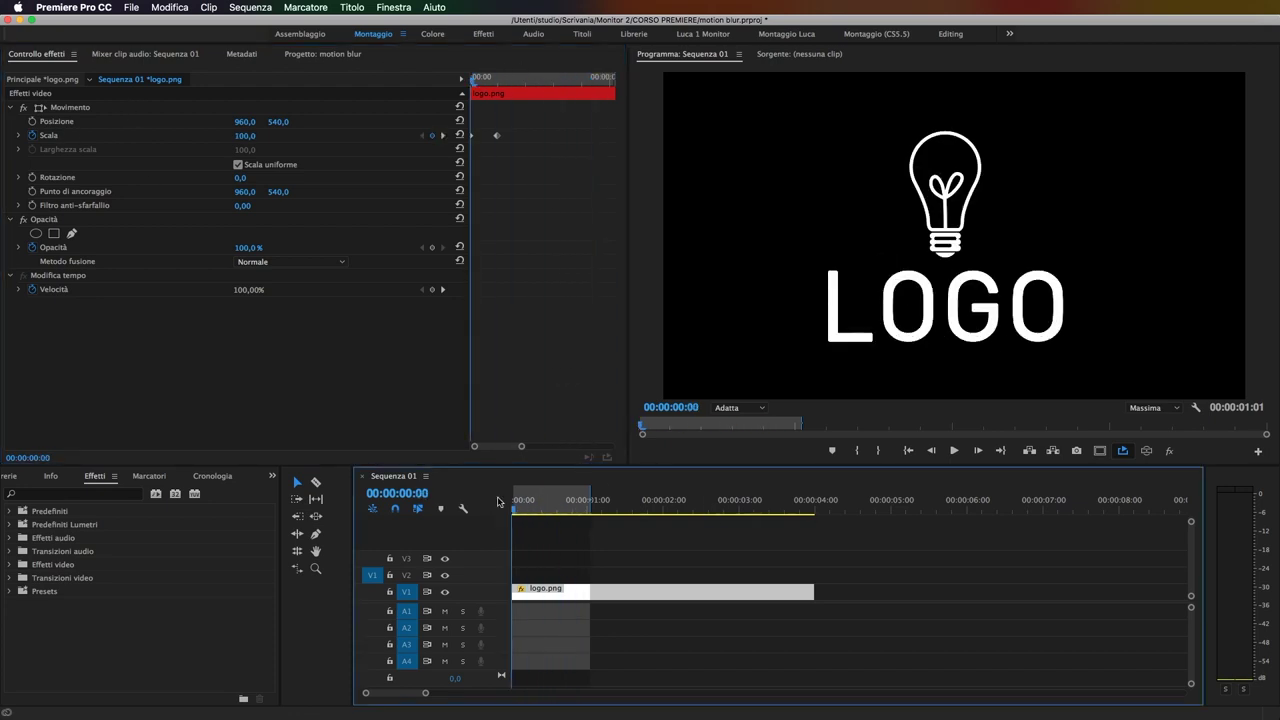
mouse_move(474, 86)
mouse_down()
mouse_move(500, 86)
mouse_move(487, 94)
mouse_up()
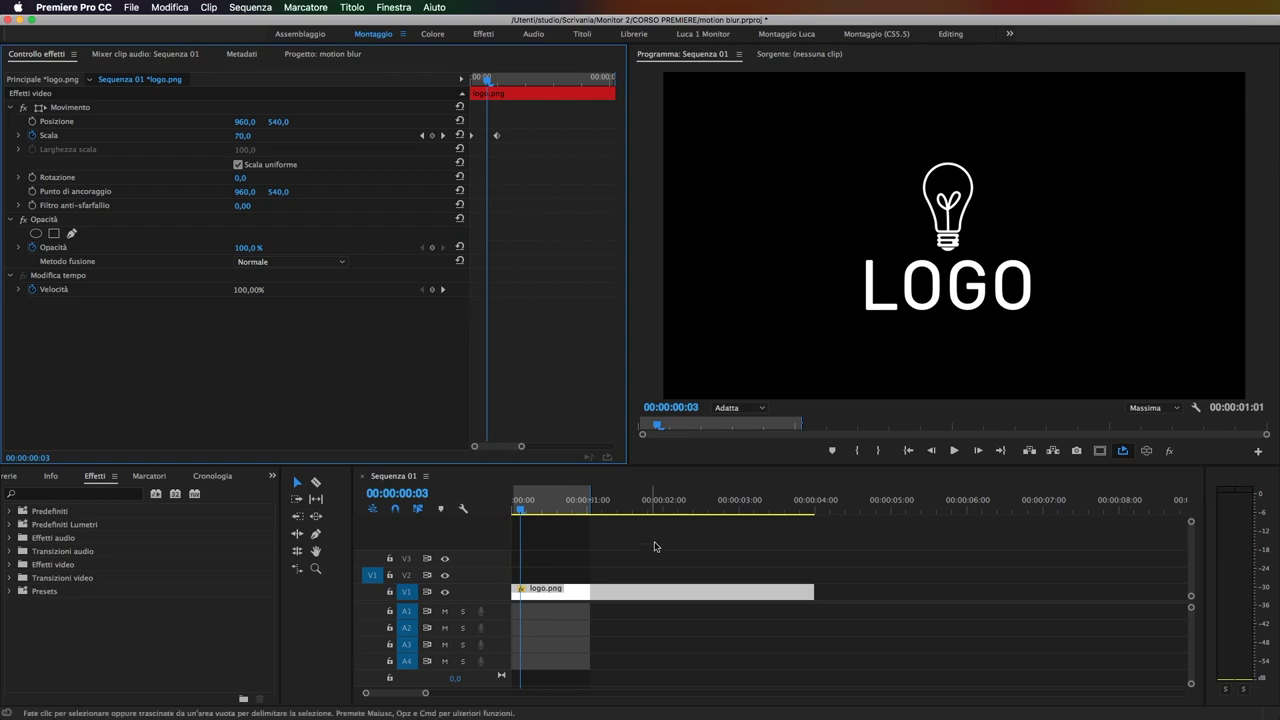
drag(519, 508, 503, 514)
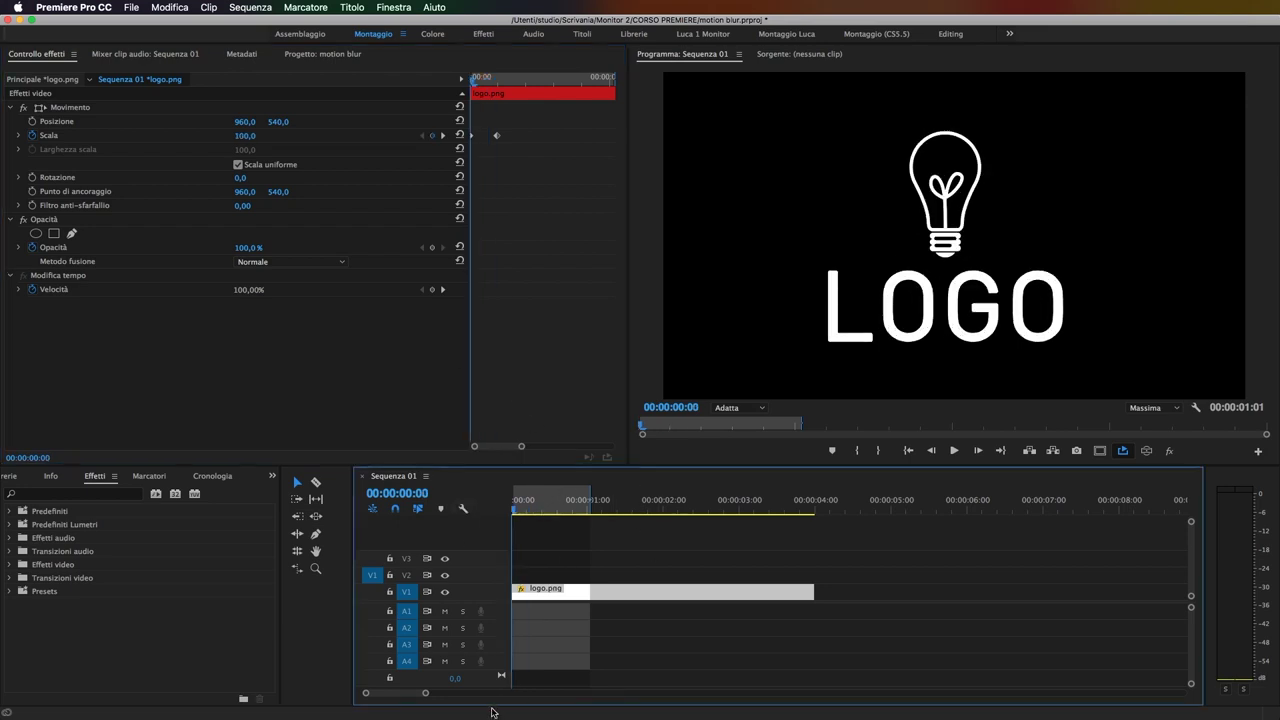
key(space)
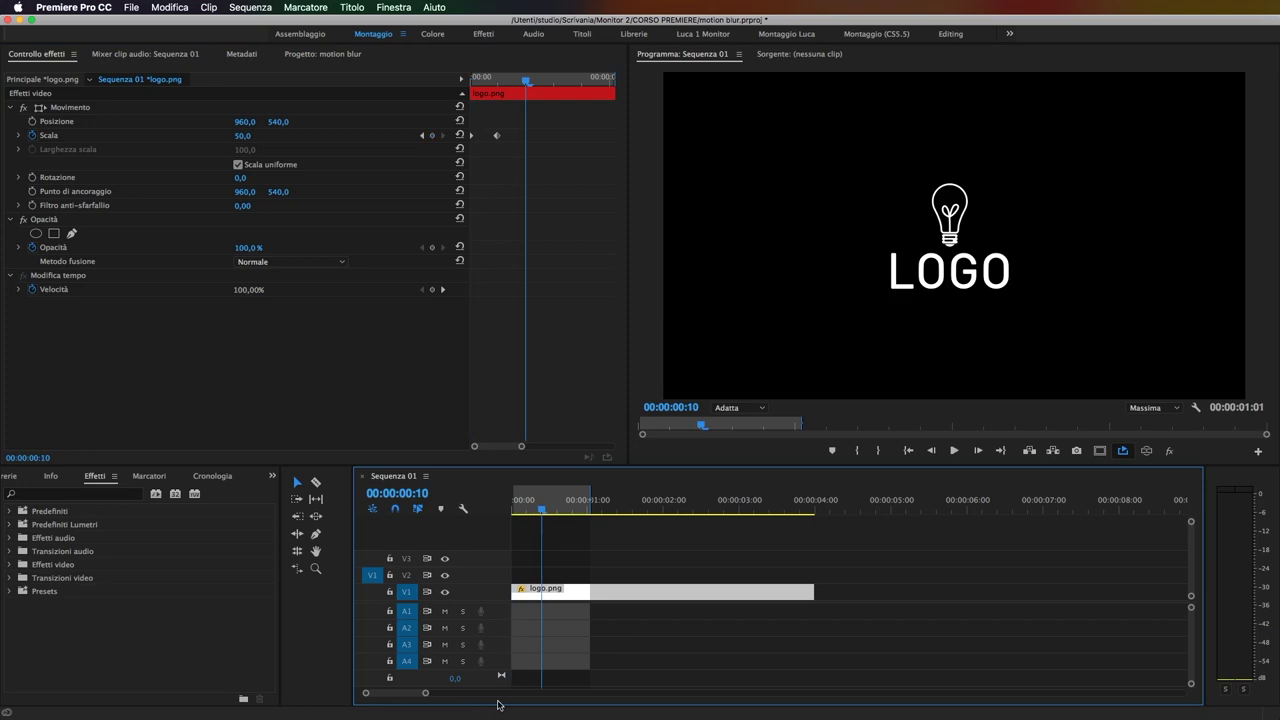
click(516, 500)
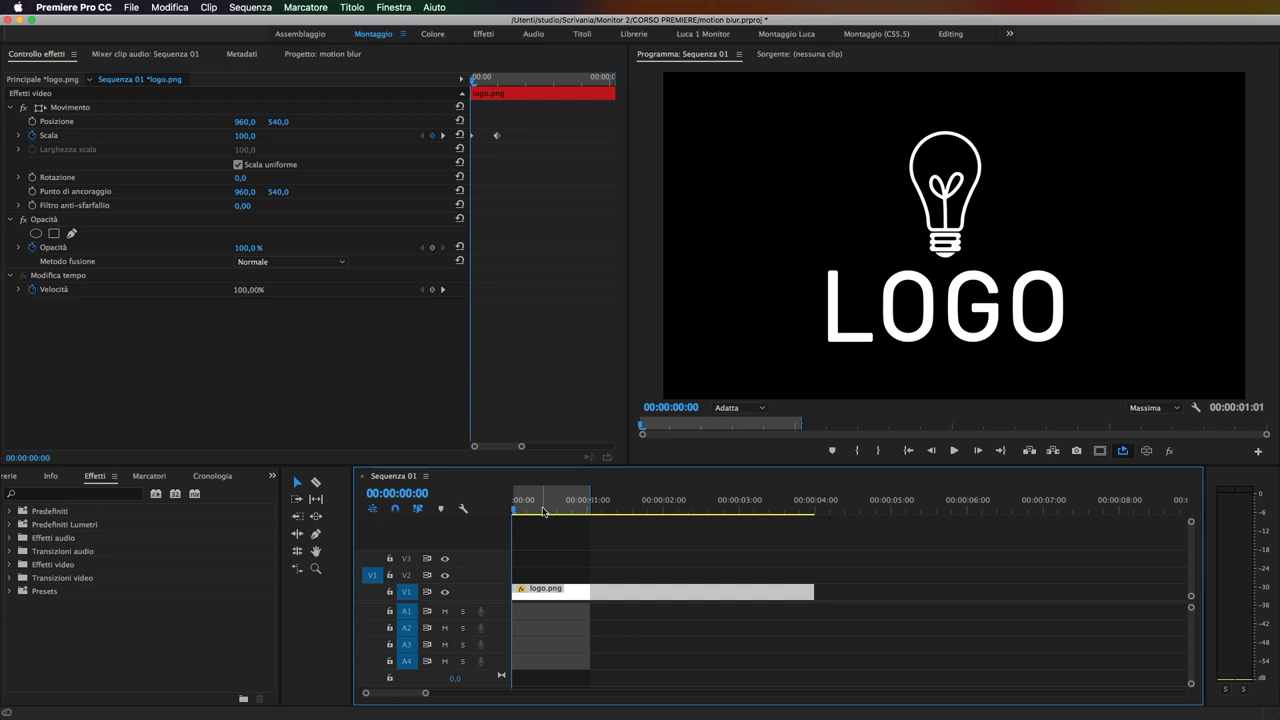
Search the Effects panel for 'trasf' and select Trasformazione under Distorsione.
drag(532, 504, 498, 515)
click(72, 108)
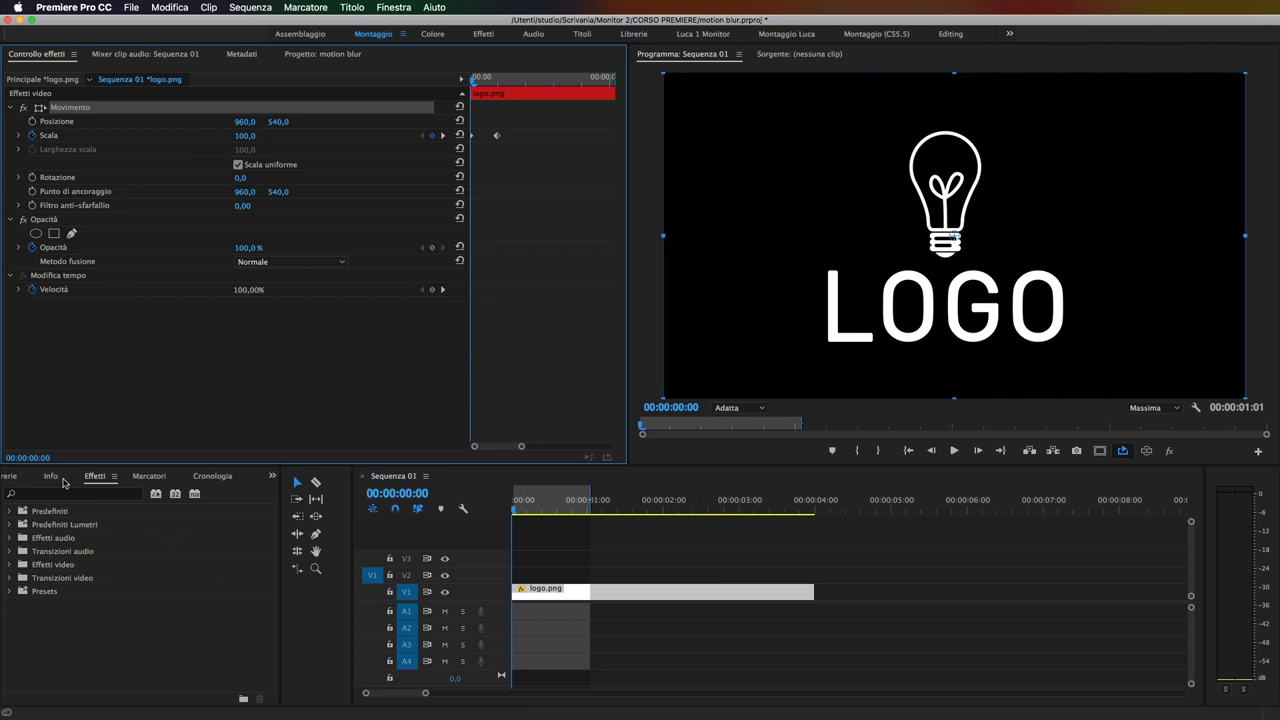
click(38, 496)
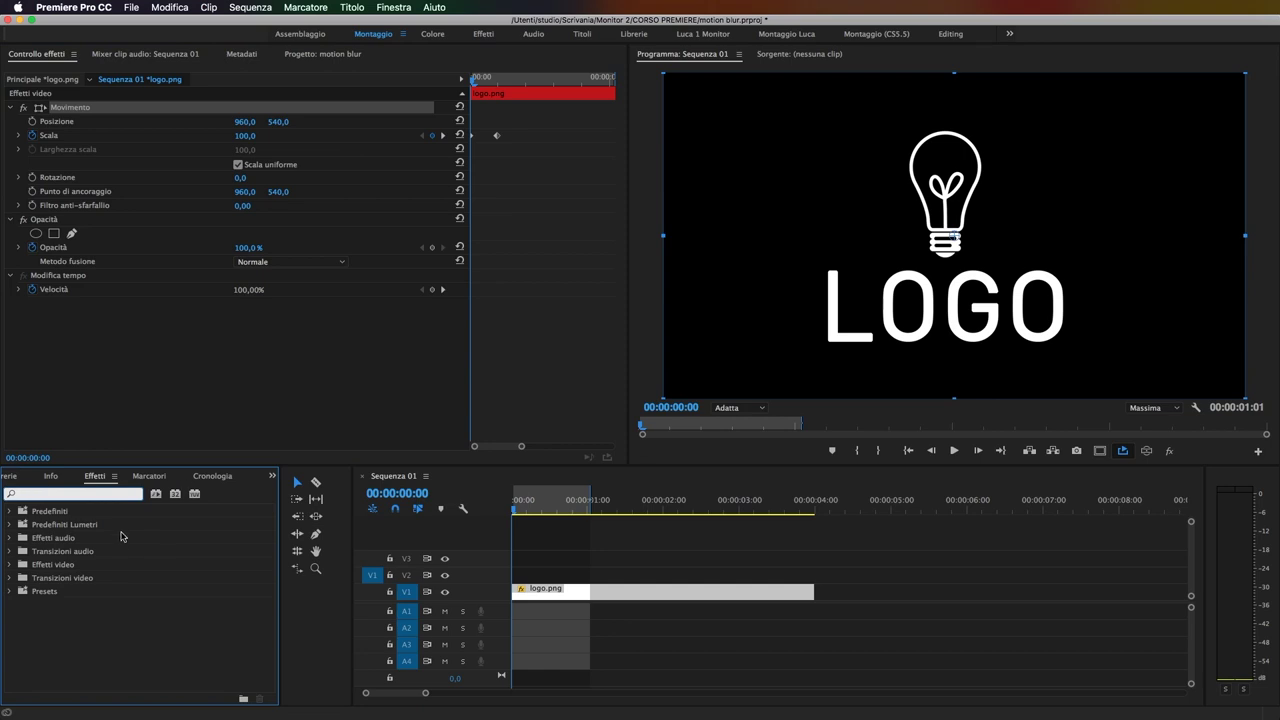
text(tra)
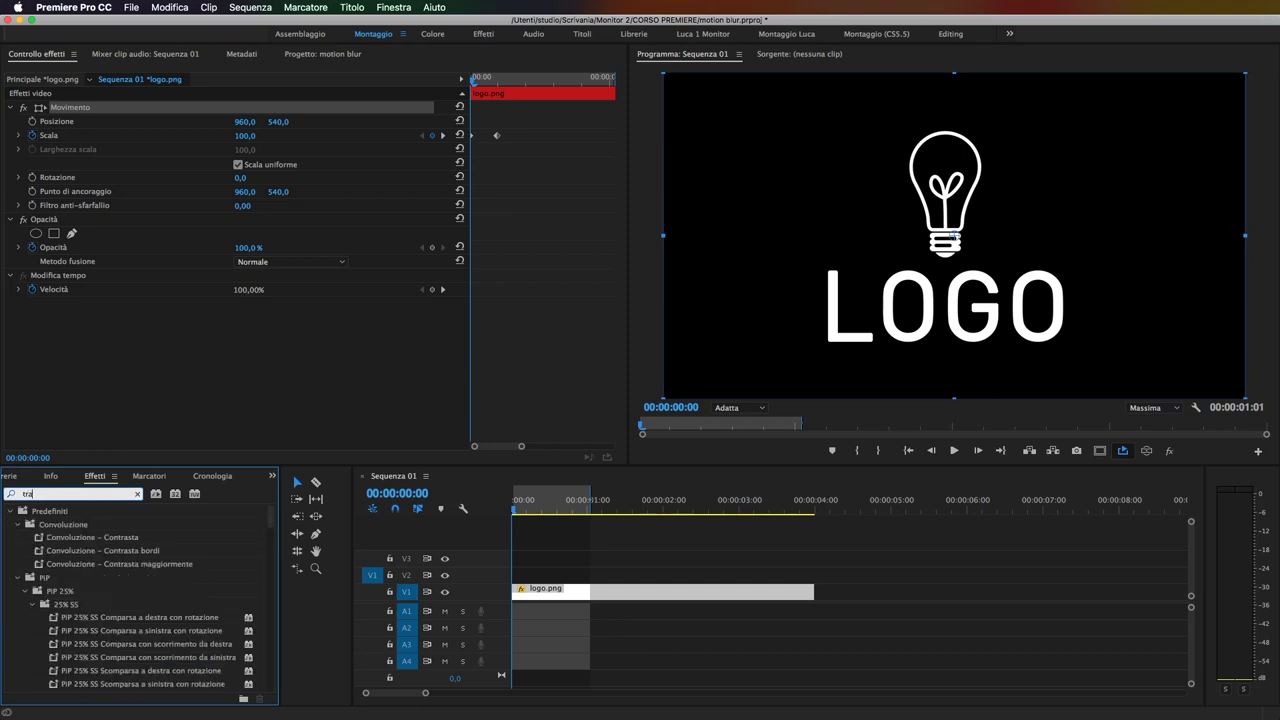
text(sfo)
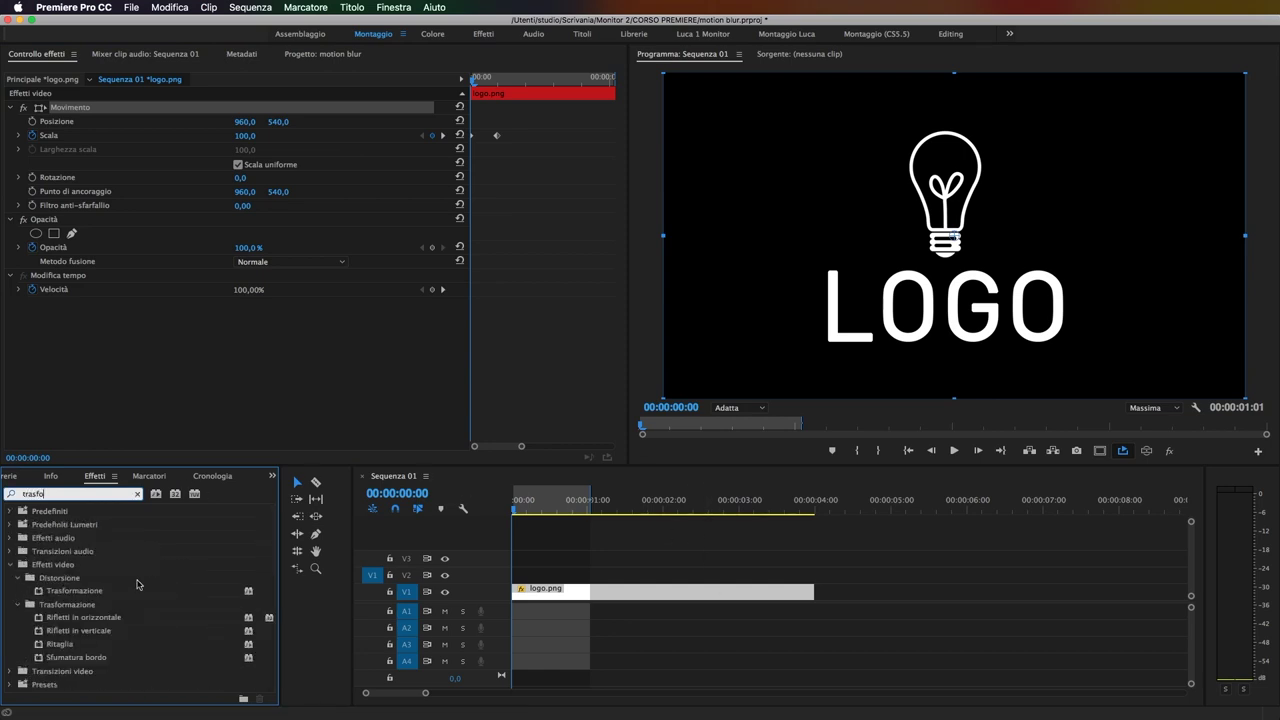
click(53, 595)
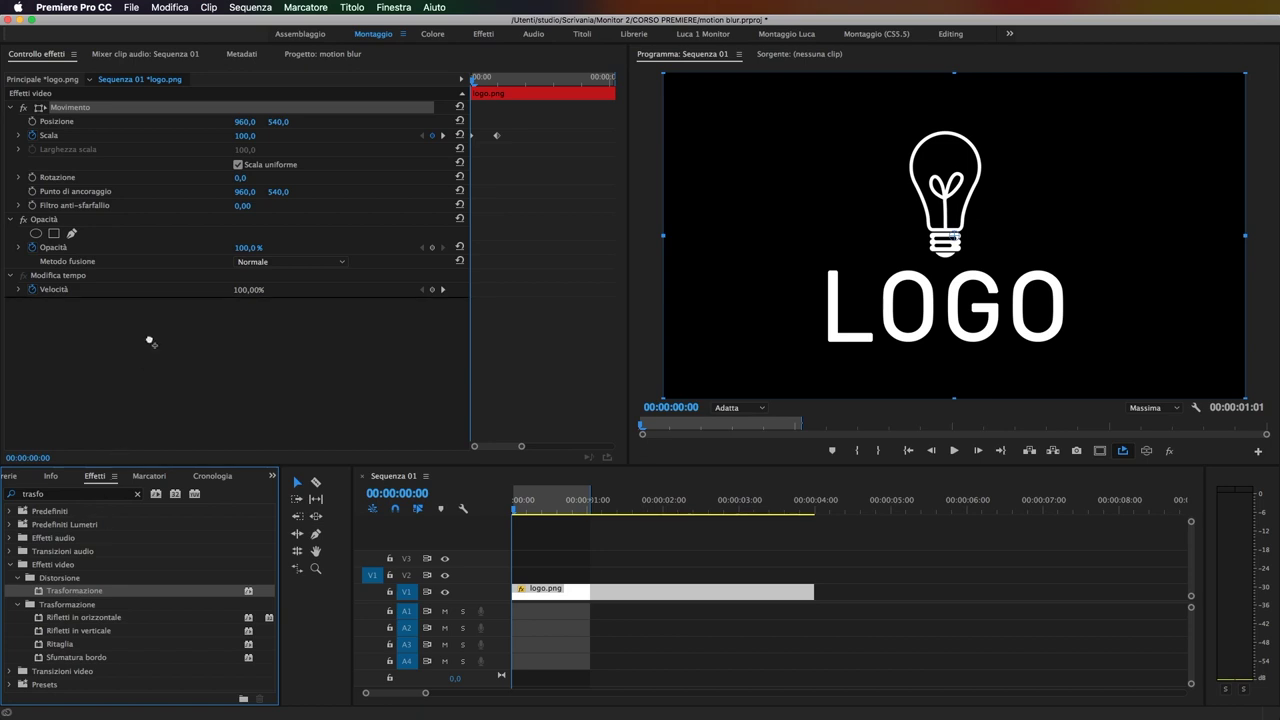
Apply Trasformazione to logo.png and review its defaults, including Scala 100,0 and shutter angle 0,00.
drag(145, 367, 150, 342)
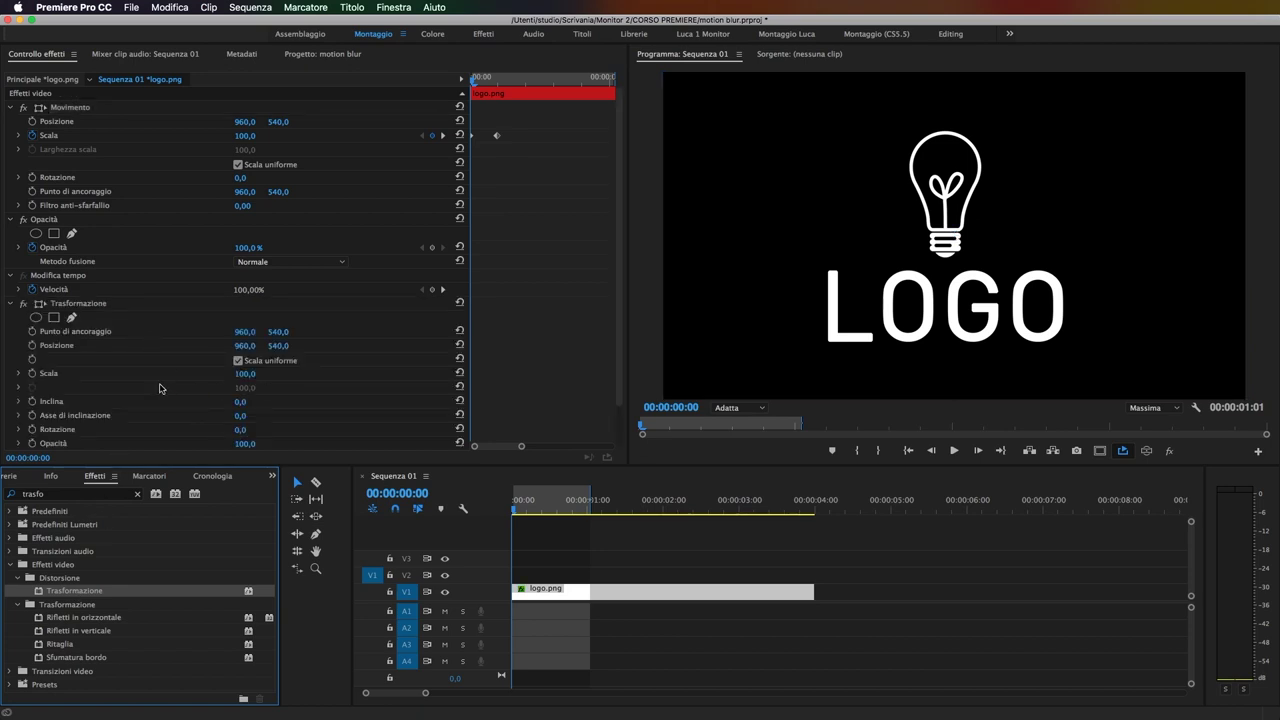
scroll(160, 388, down, 2)
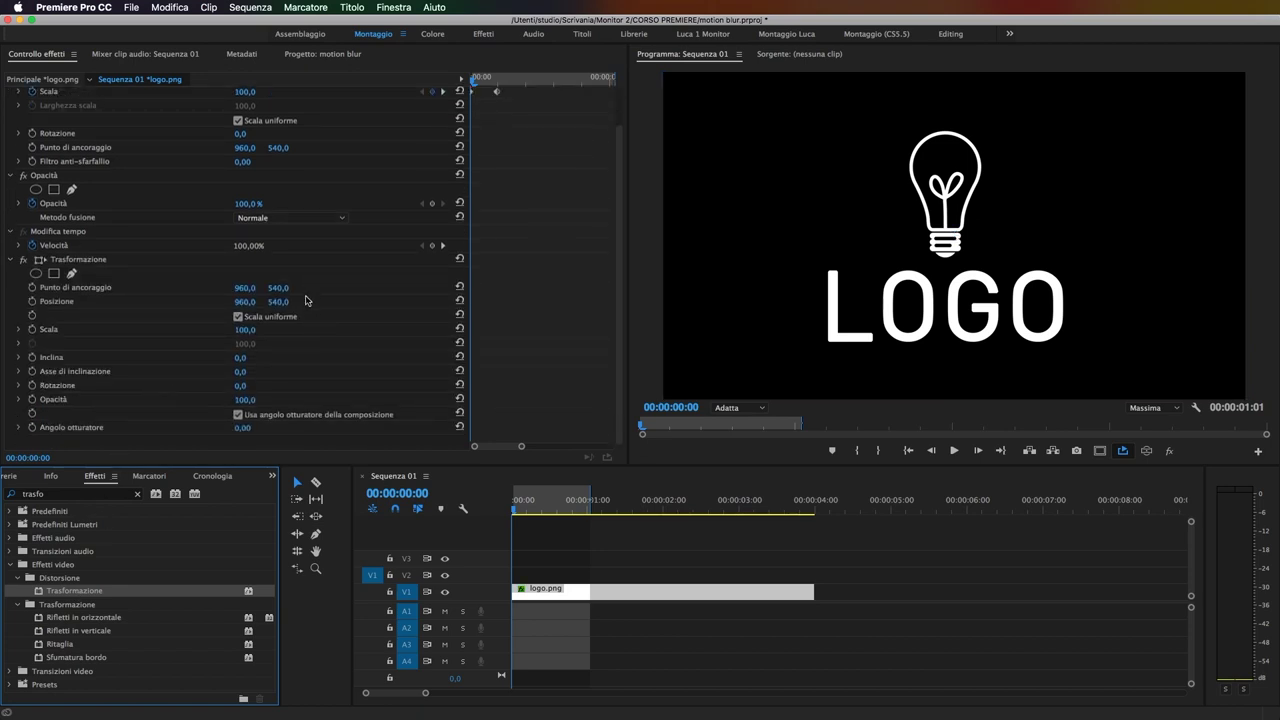
scroll(351, 368, up, 2)
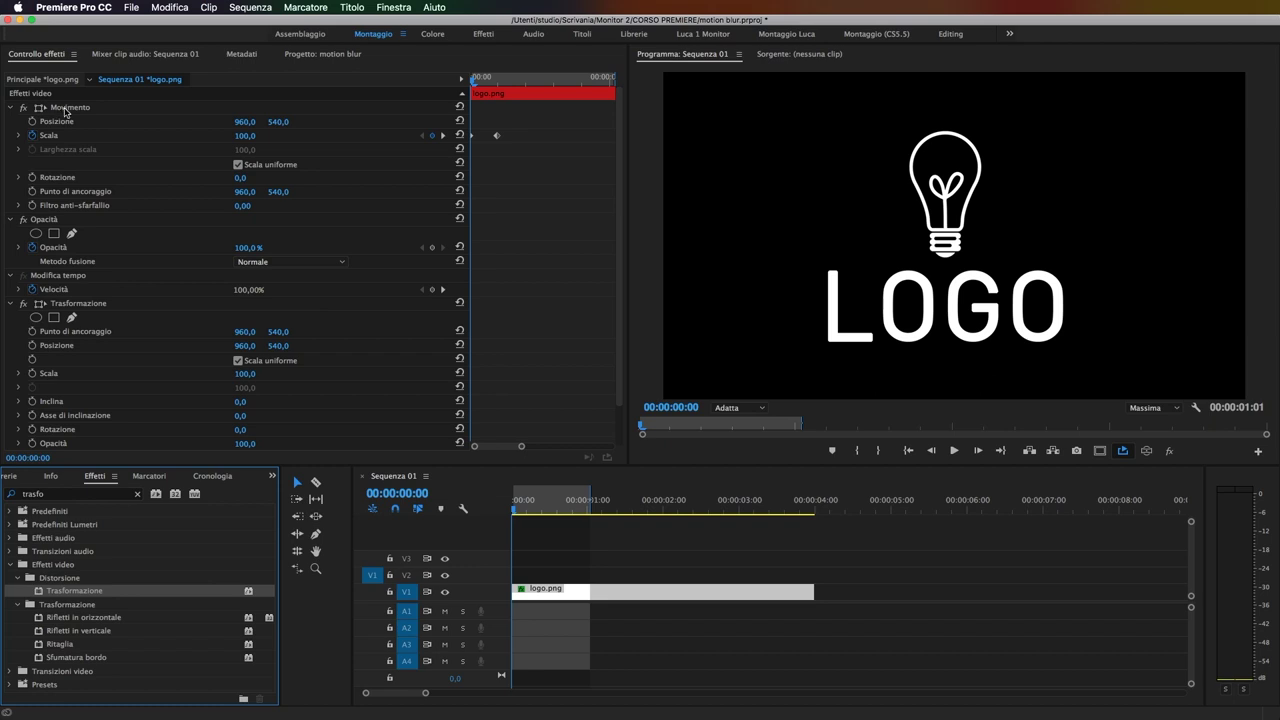
scroll(430, 426, down, 2)
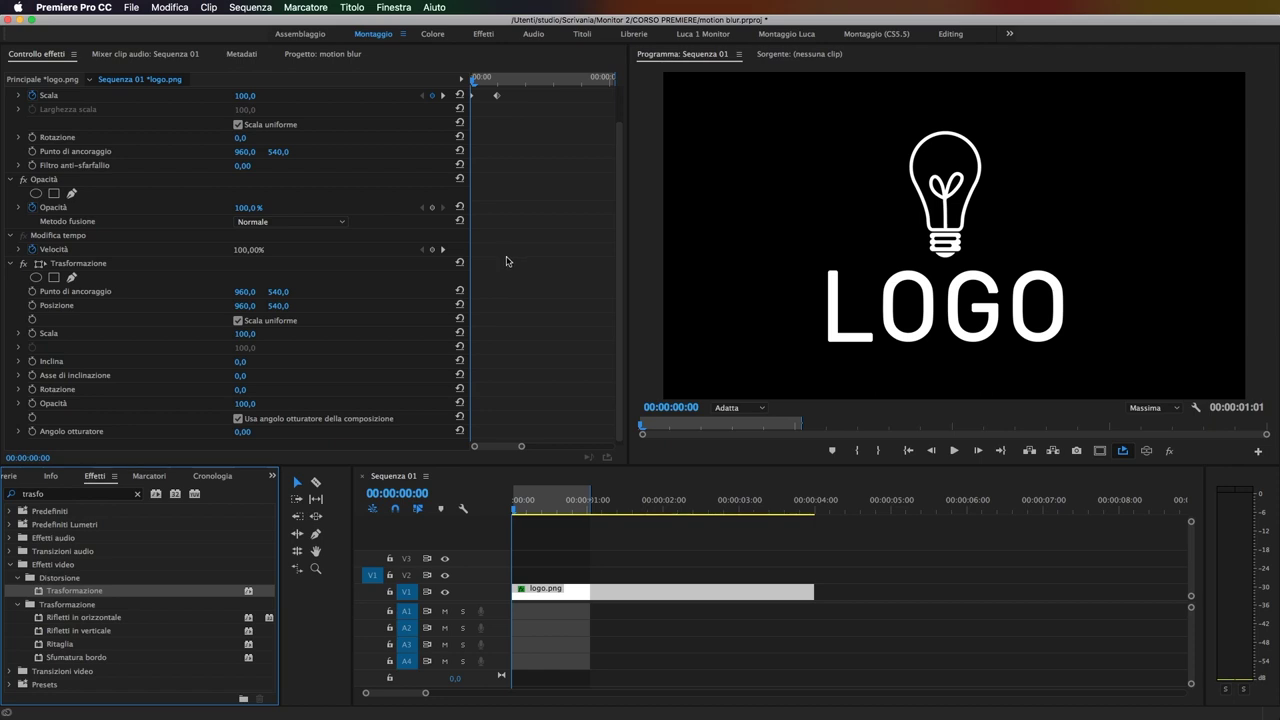
scroll(367, 368, up, 2)
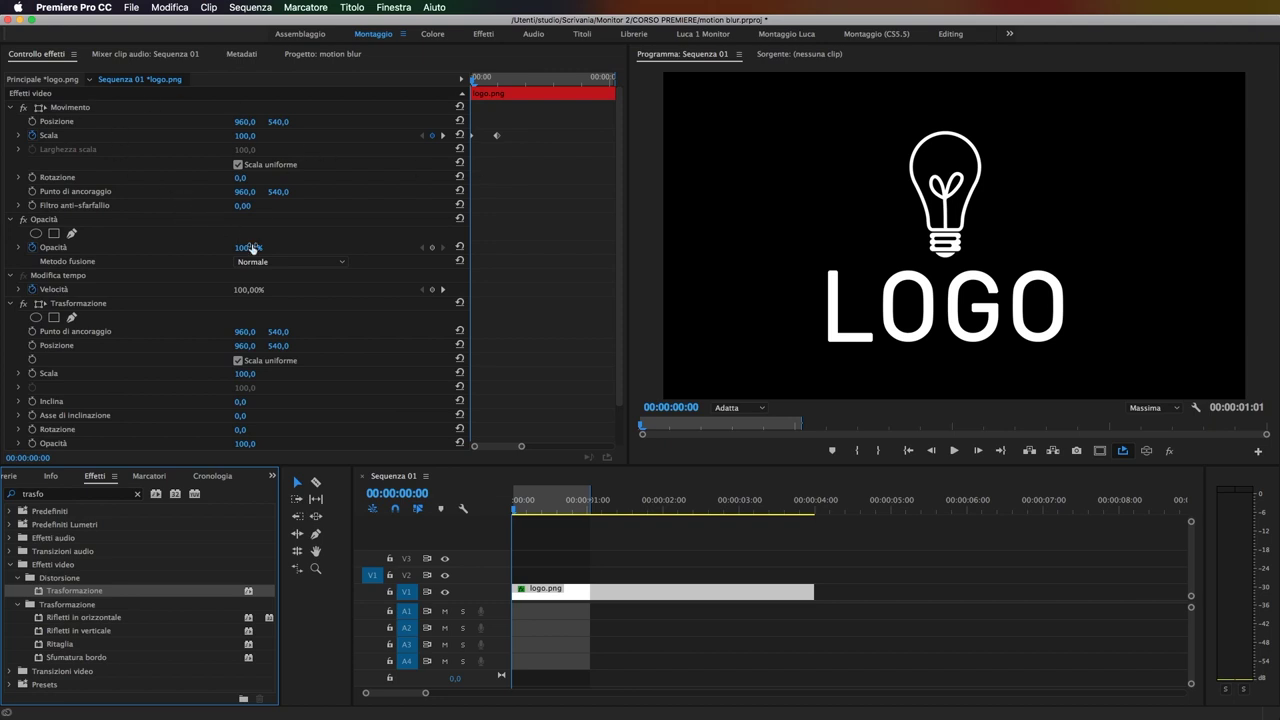
scroll(249, 248, down, 2)
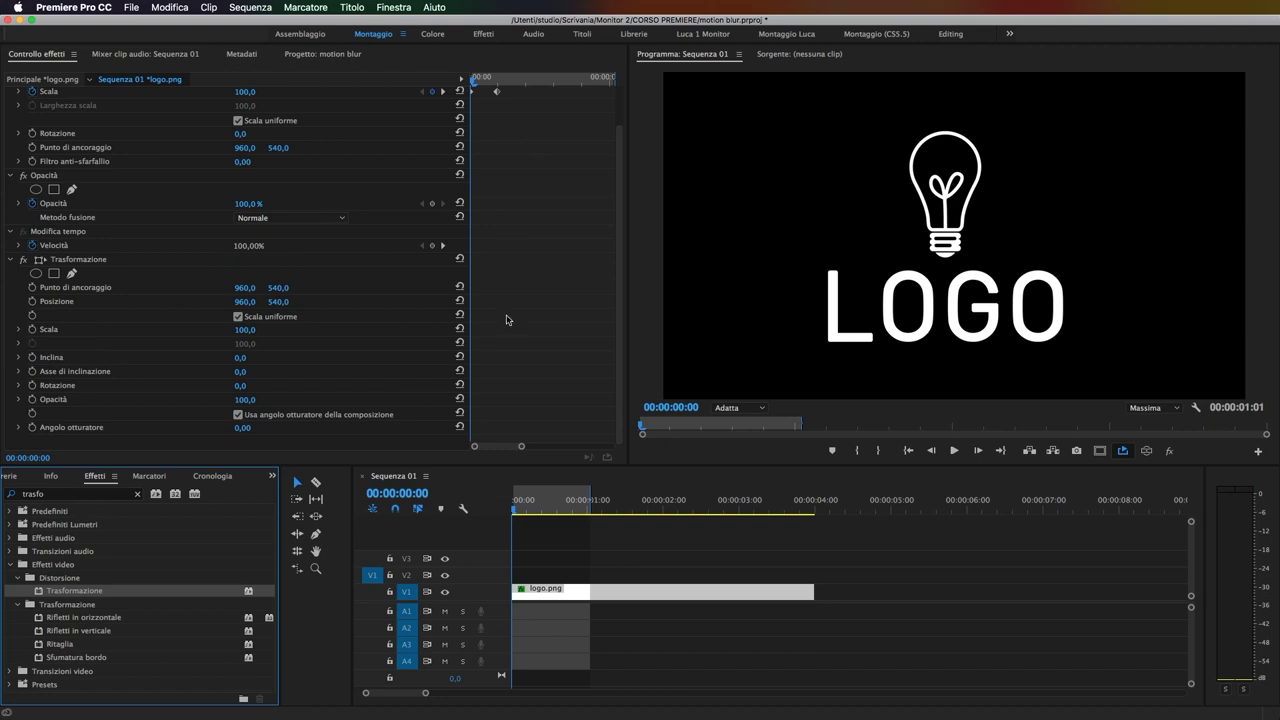
scroll(332, 341, up, 2)
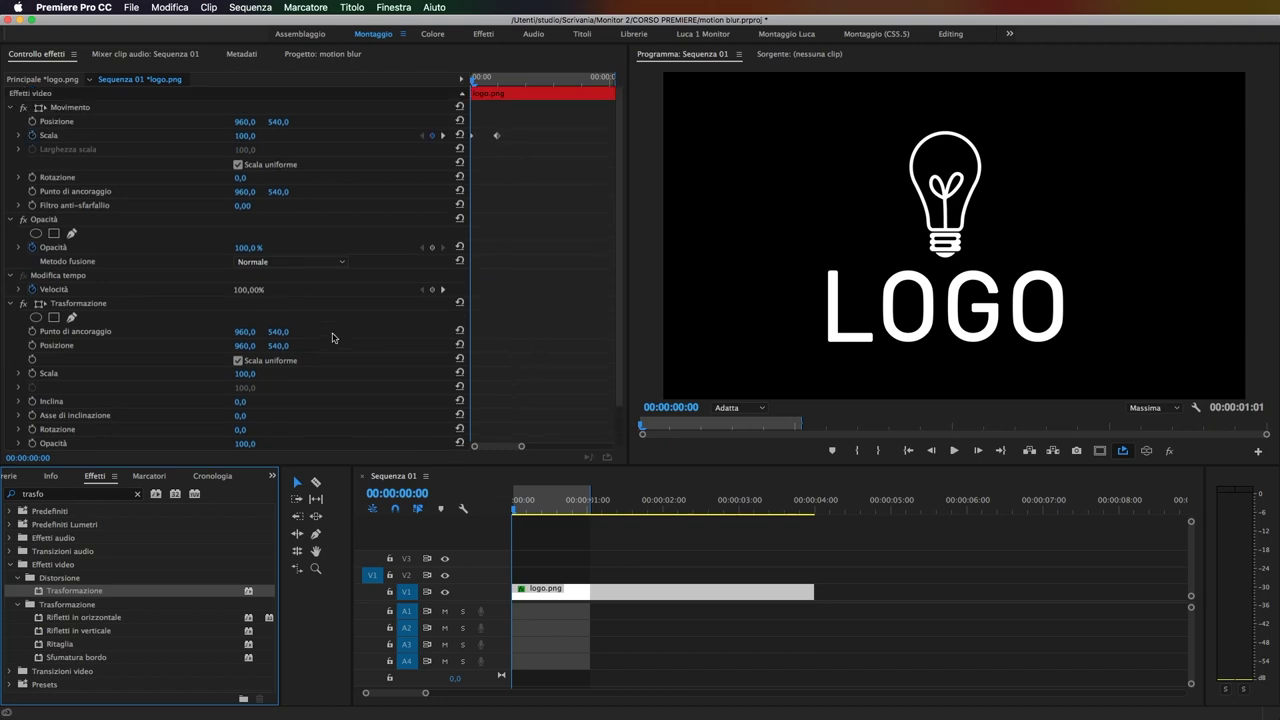
Delete the Movimento Scala keyframes and collapse Movimento, selecting Trasformazione instead.
click(35, 136)
click(784, 393)
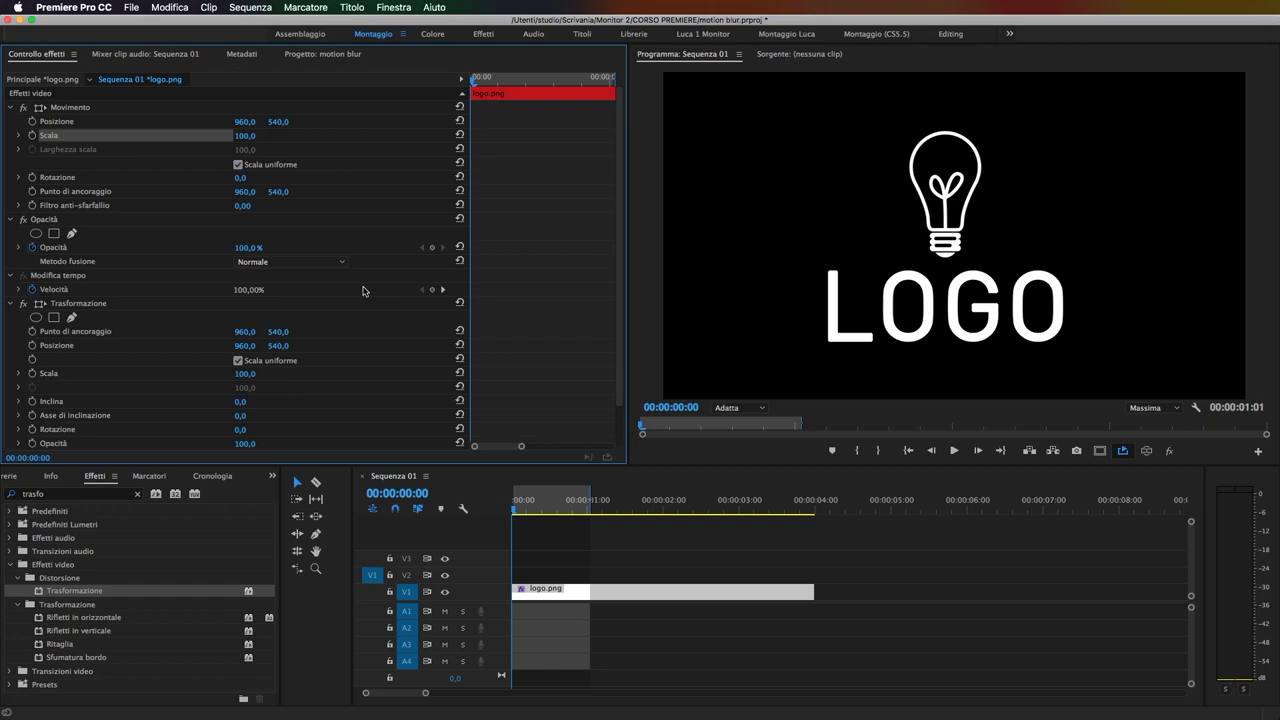
click(10, 107)
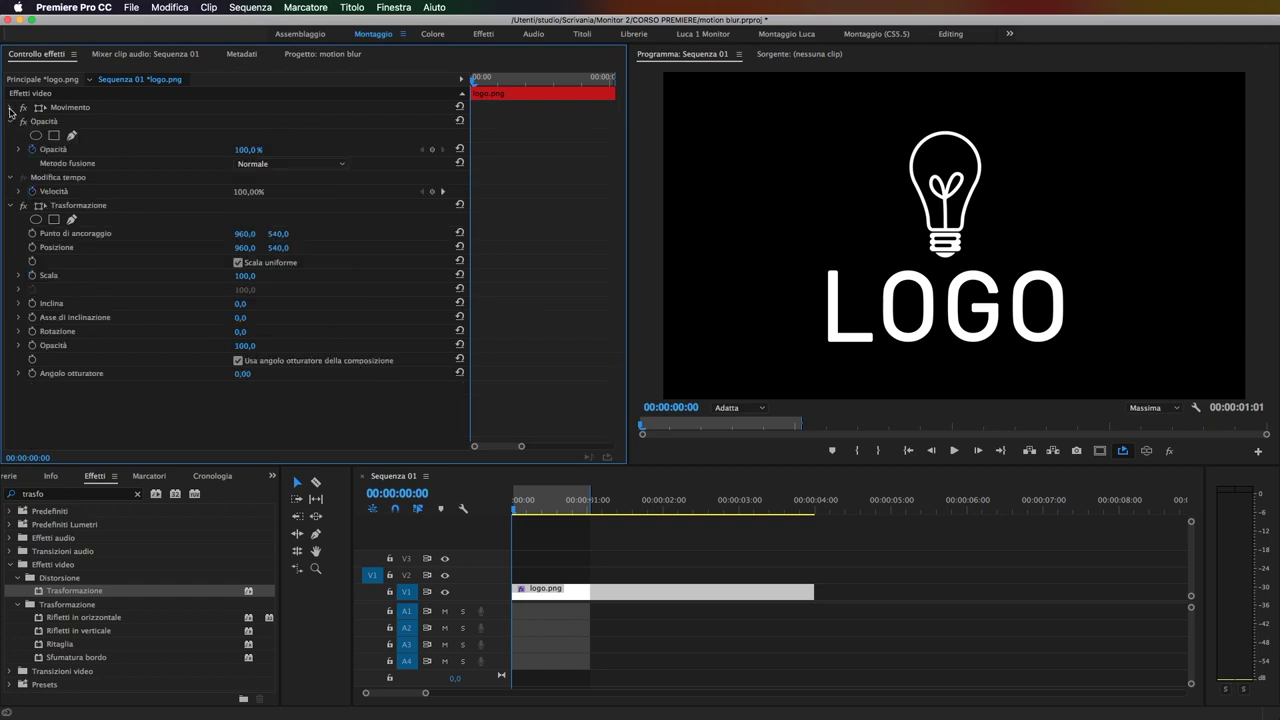
click(96, 210)
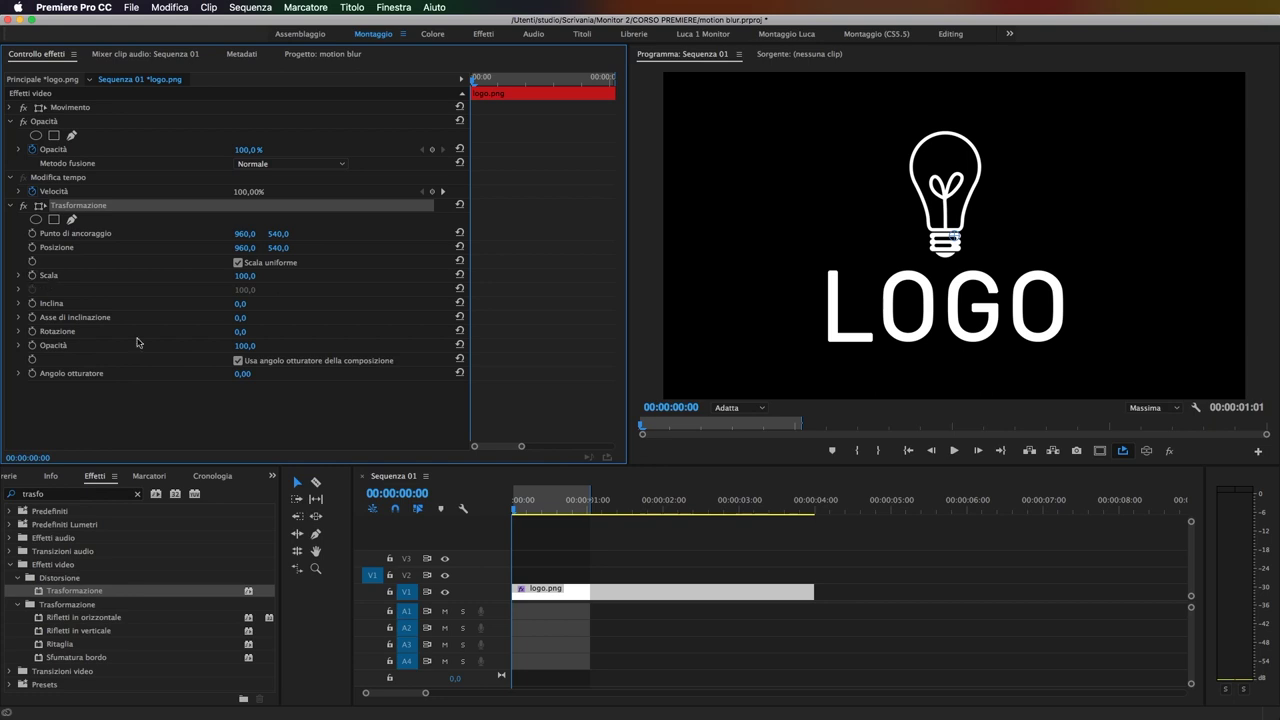
Keyframe Trasformazione Scala from 100 at frame 0 to 50 at frame 5.
click(33, 275)
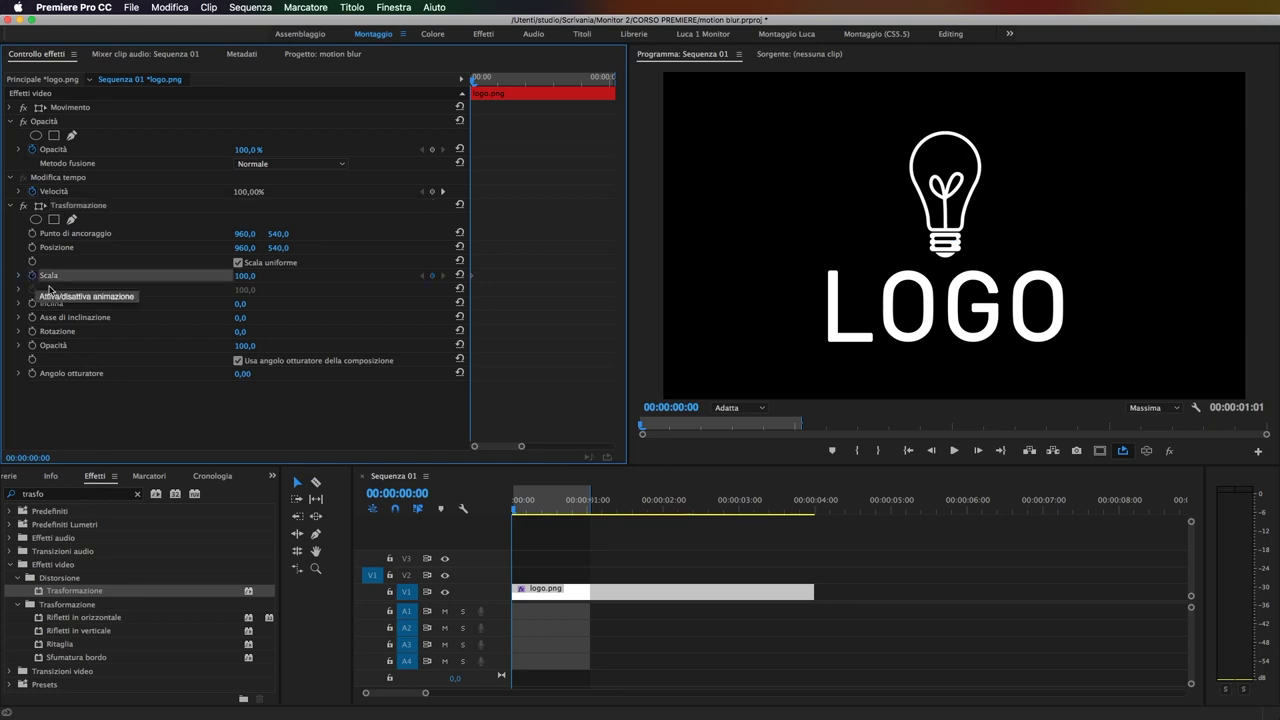
drag(481, 84, 498, 80)
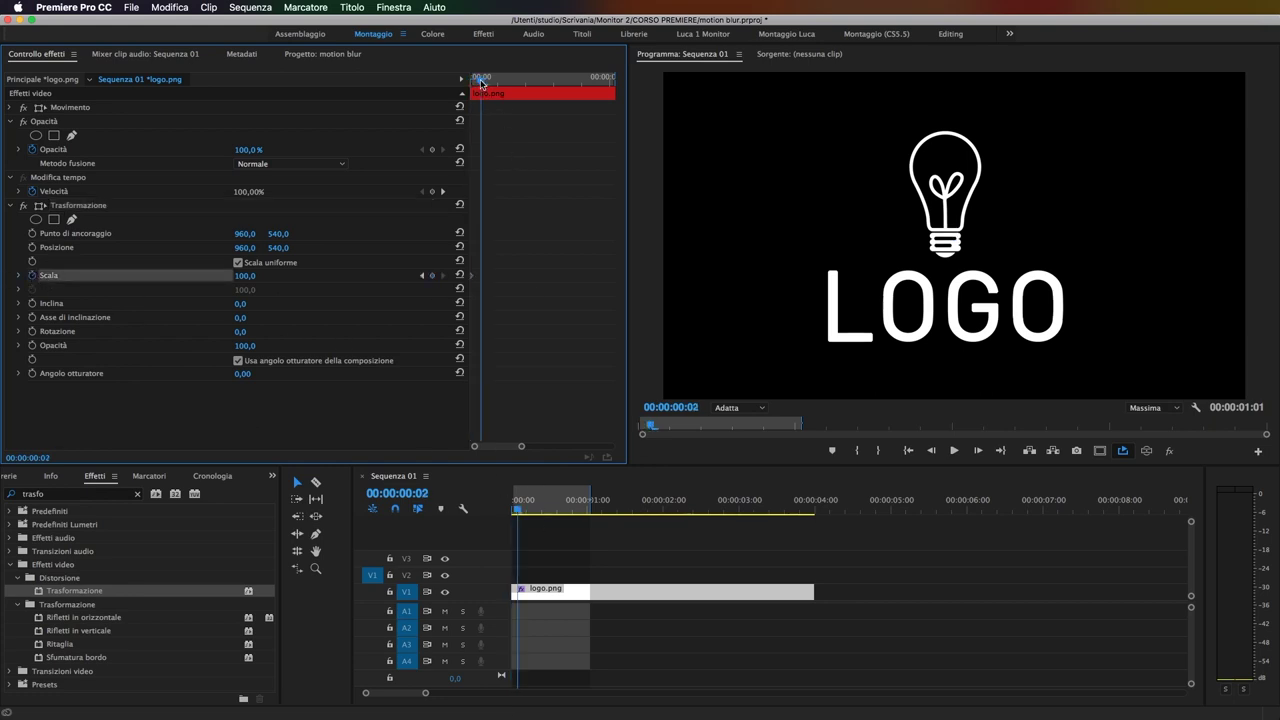
drag(245, 276, 213, 276)
click(260, 276)
text(50)
key(Return)
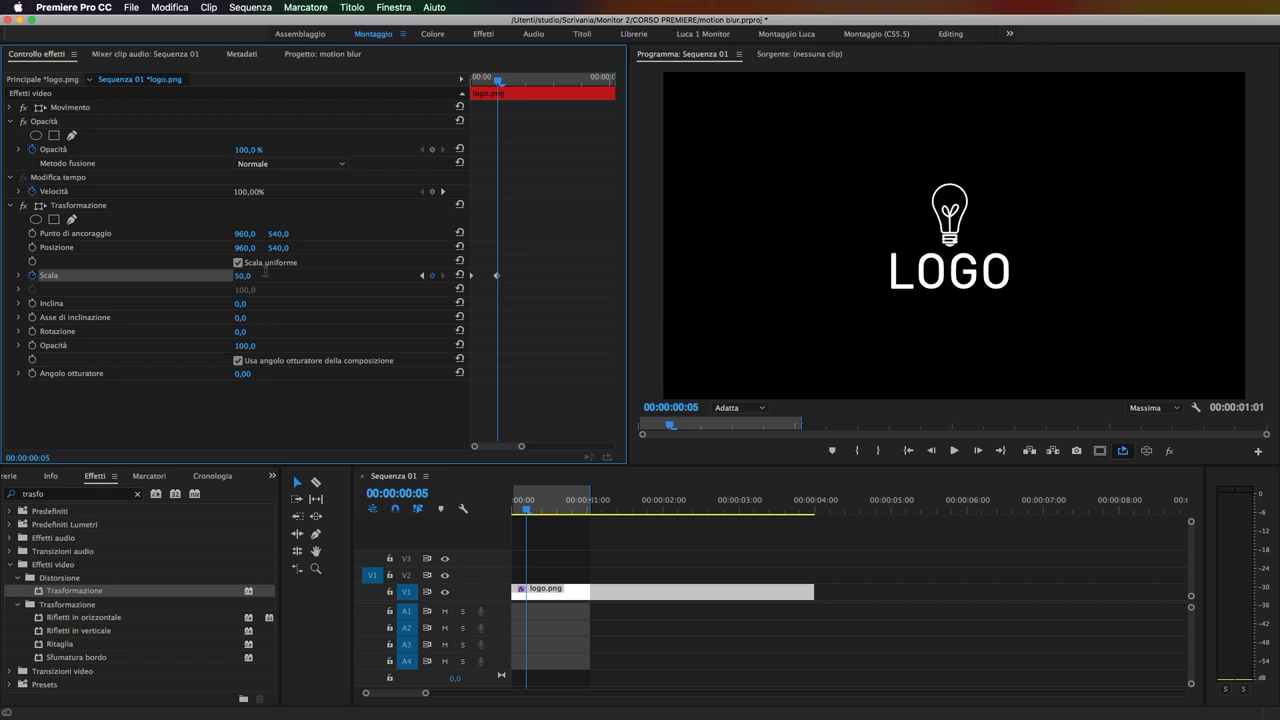
key(space)
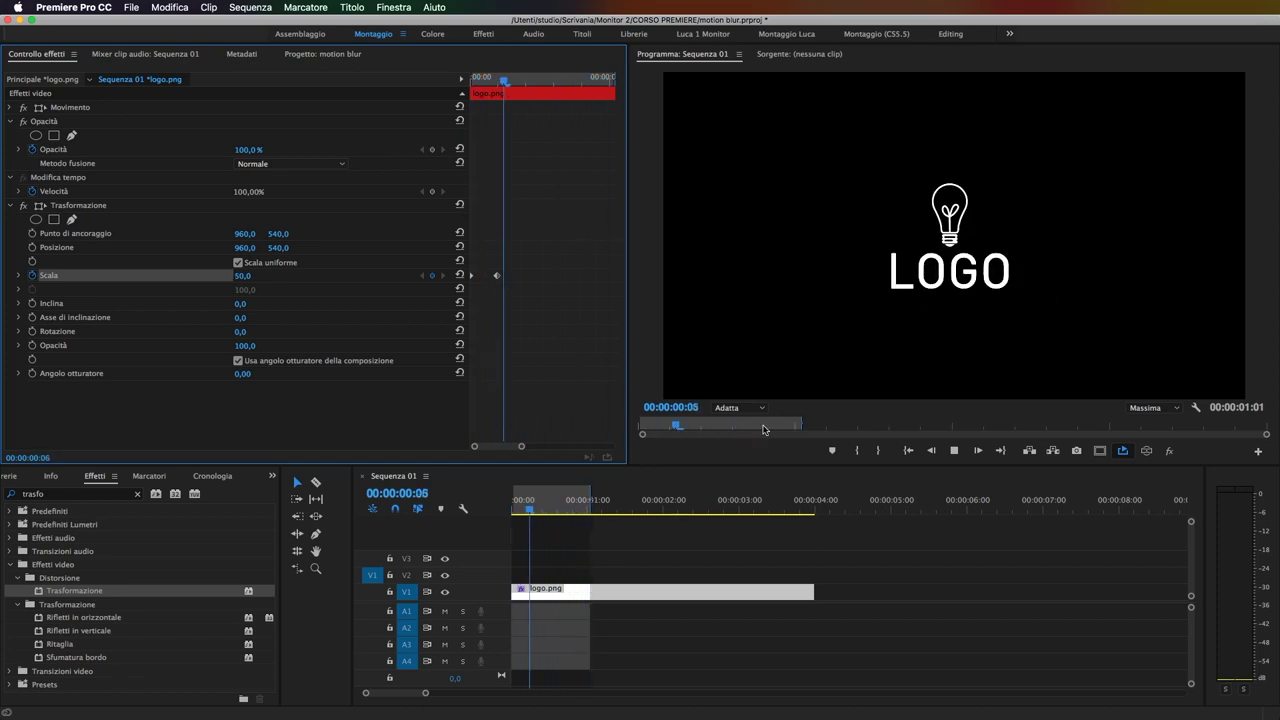
click(503, 503)
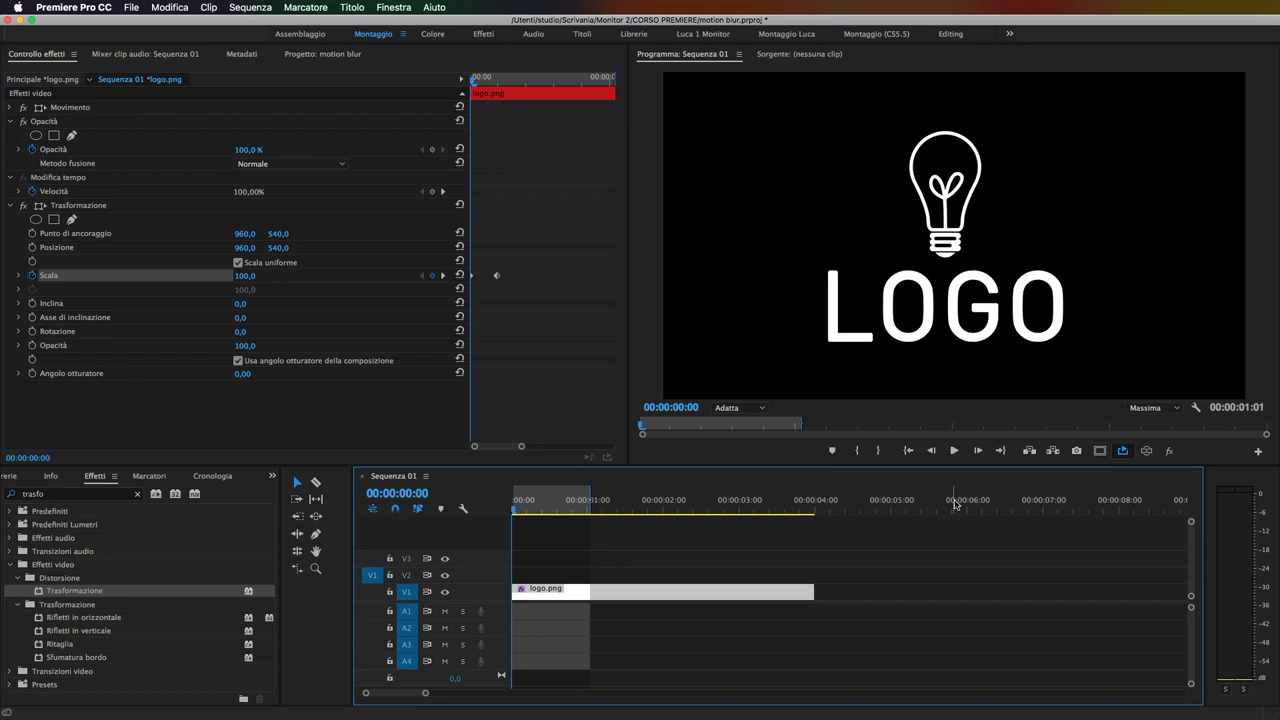
Uncheck the composition shutter angle option and set Trasformazione's Angolo otturatore to 180.
click(334, 361)
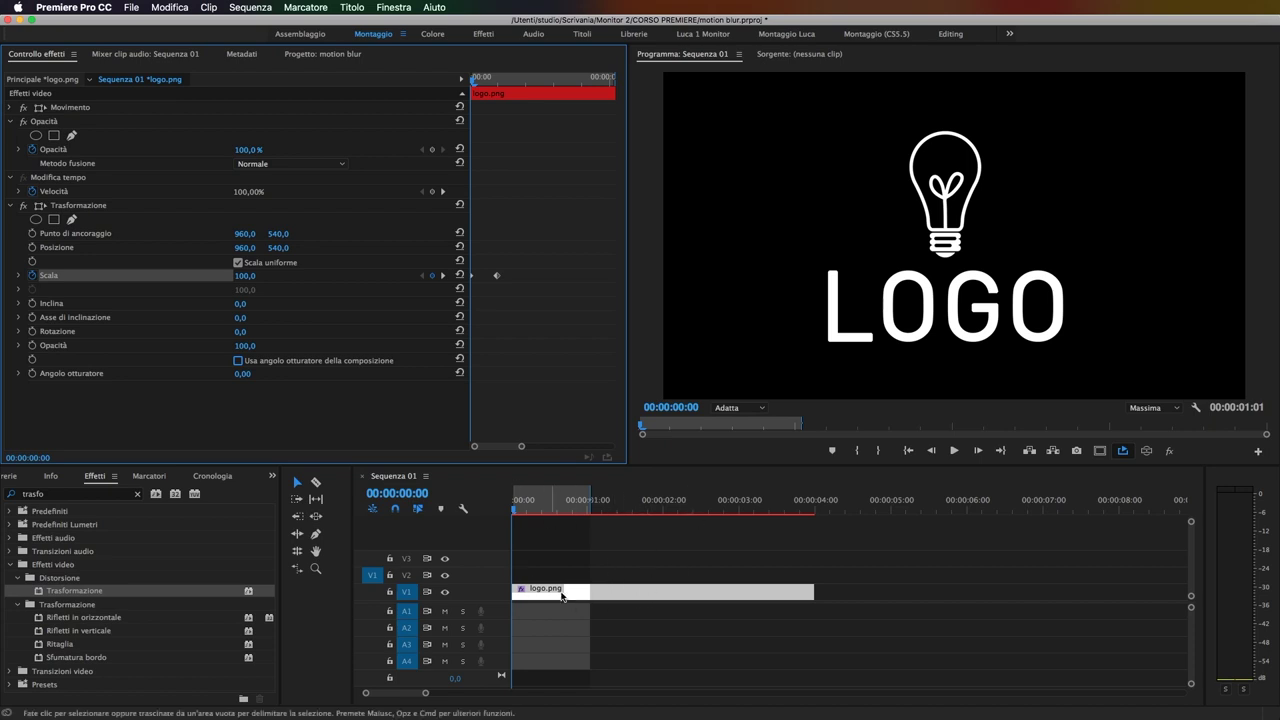
key(super+z)
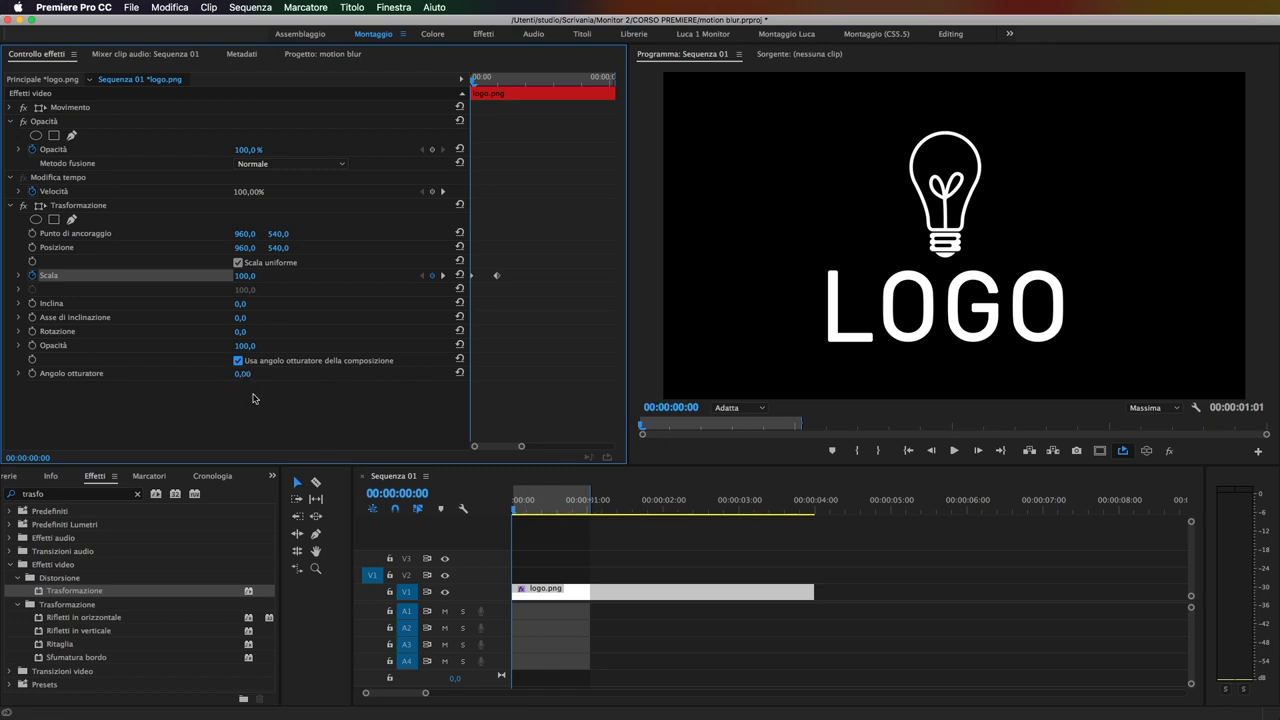
key(super+shift+z)
click(242, 373)
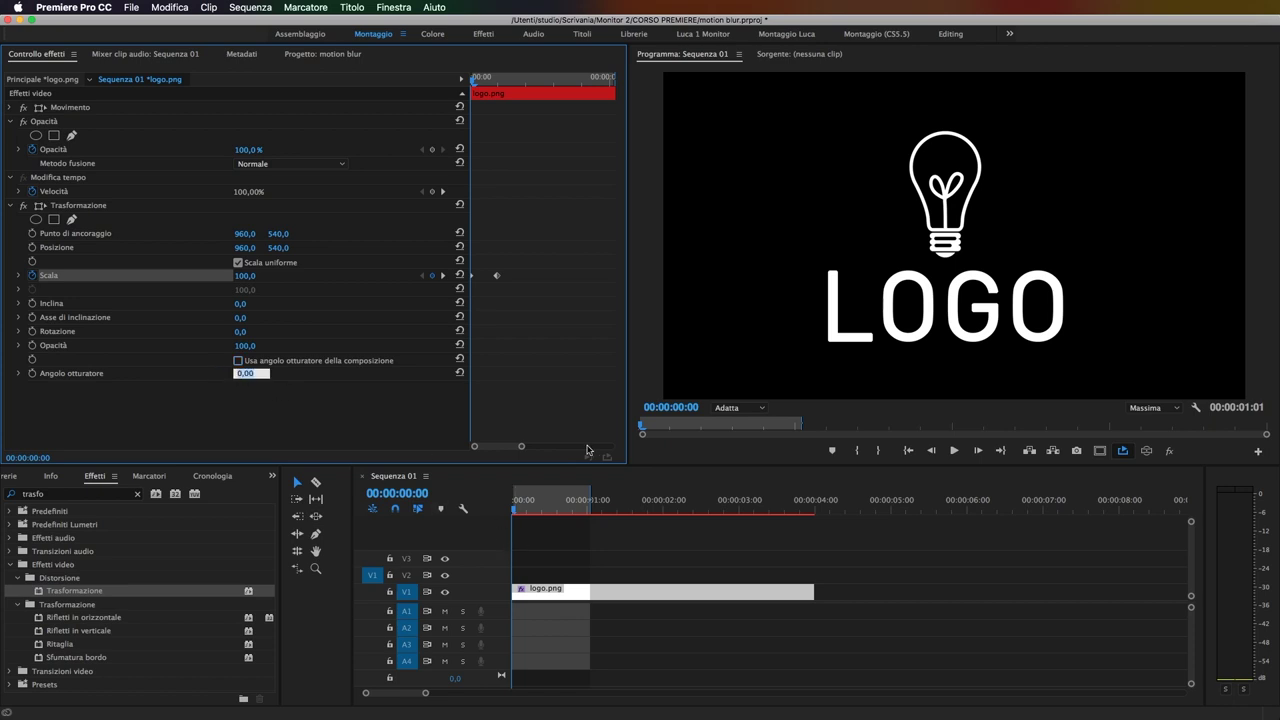
text(180)
key(Return)
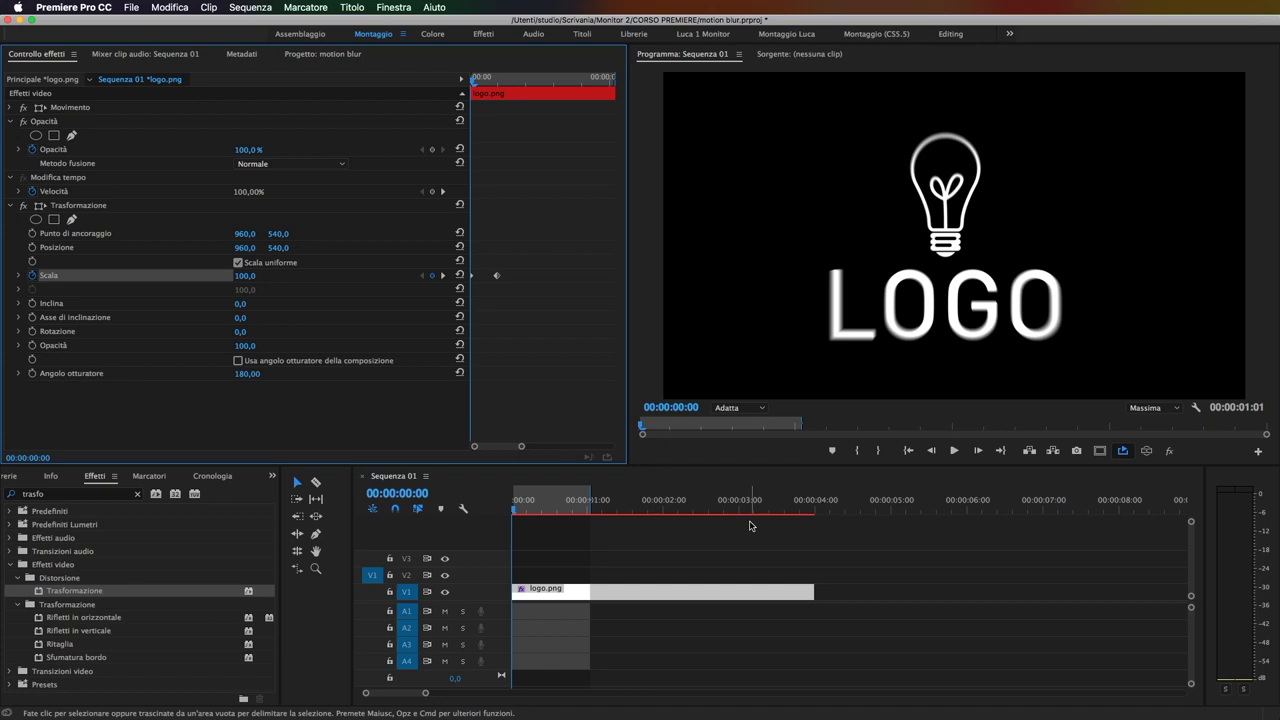
click(500, 502)
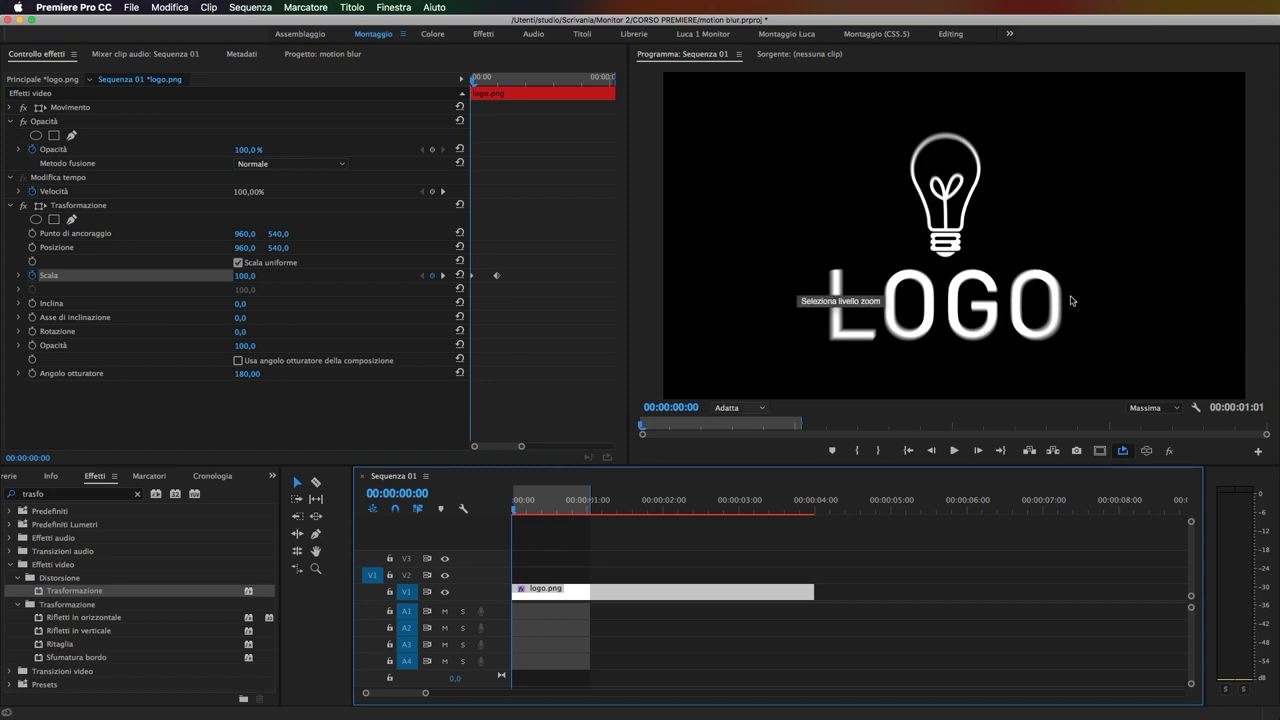
key(space)
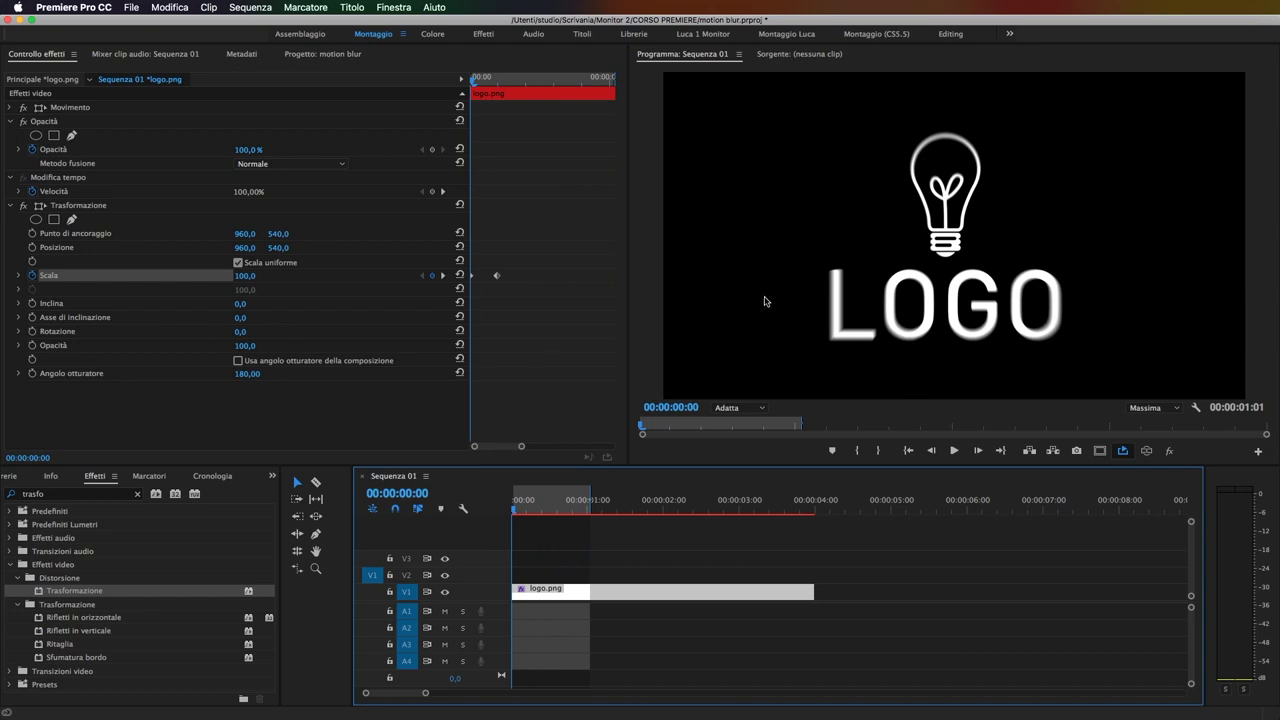
mouse_move(500, 80)
mouse_down()
mouse_move(577, 90)
mouse_move(379, 82)
mouse_up()
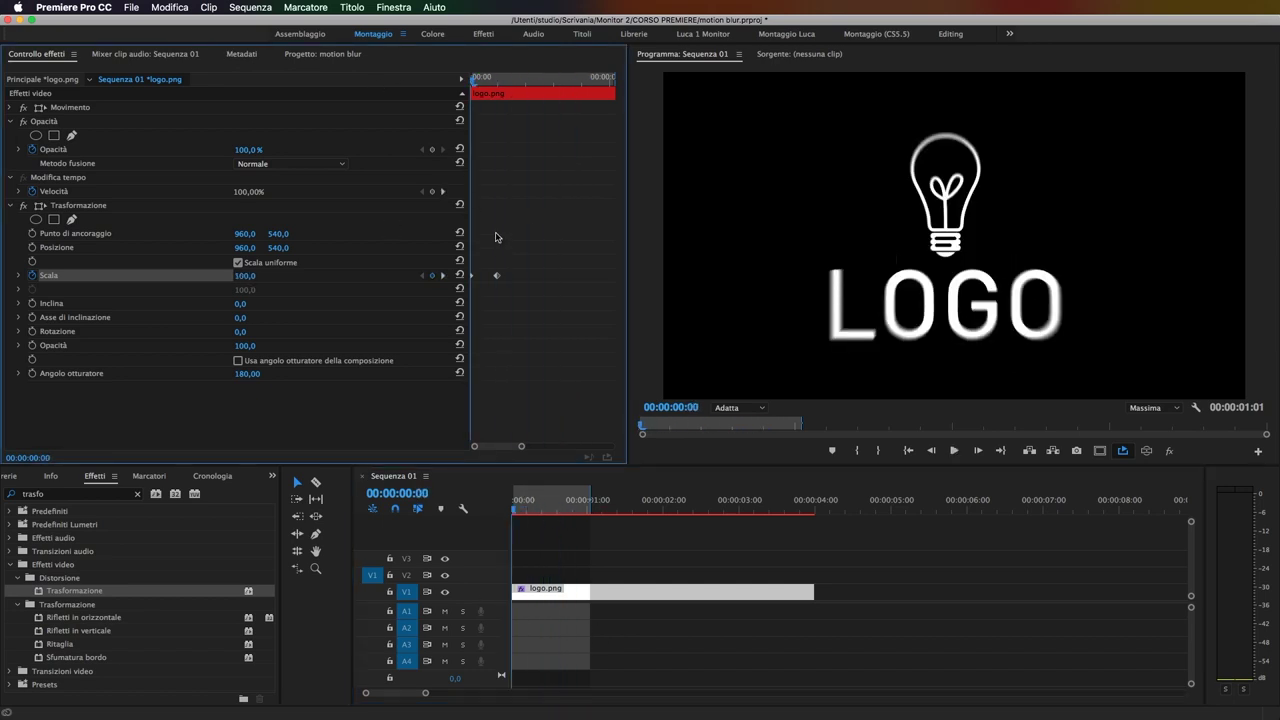
click(483, 279)
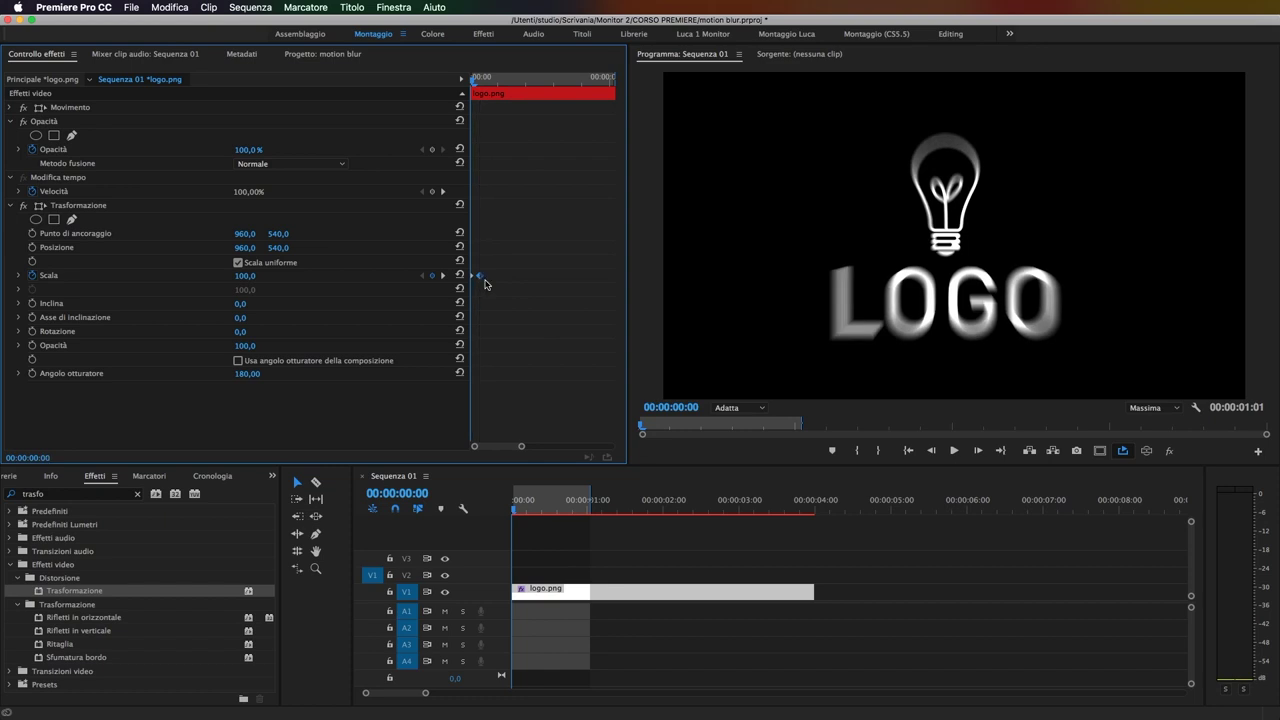
key(space)
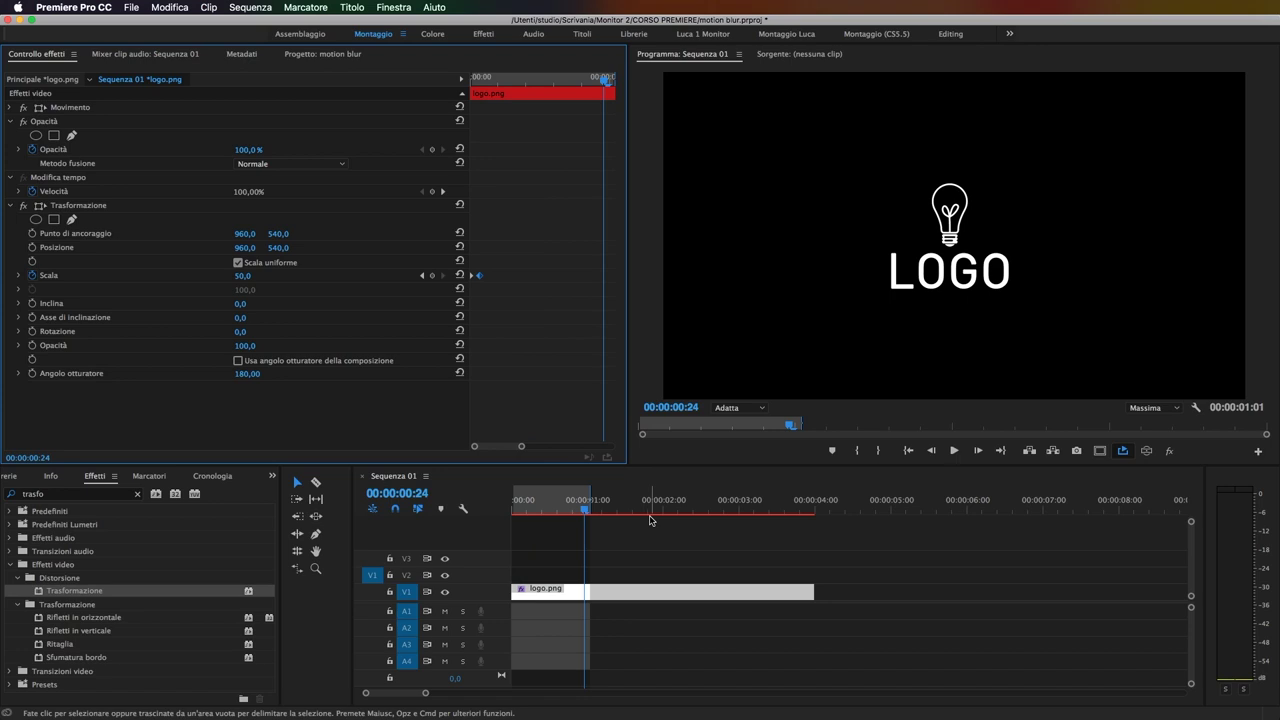
drag(540, 490, 495, 516)
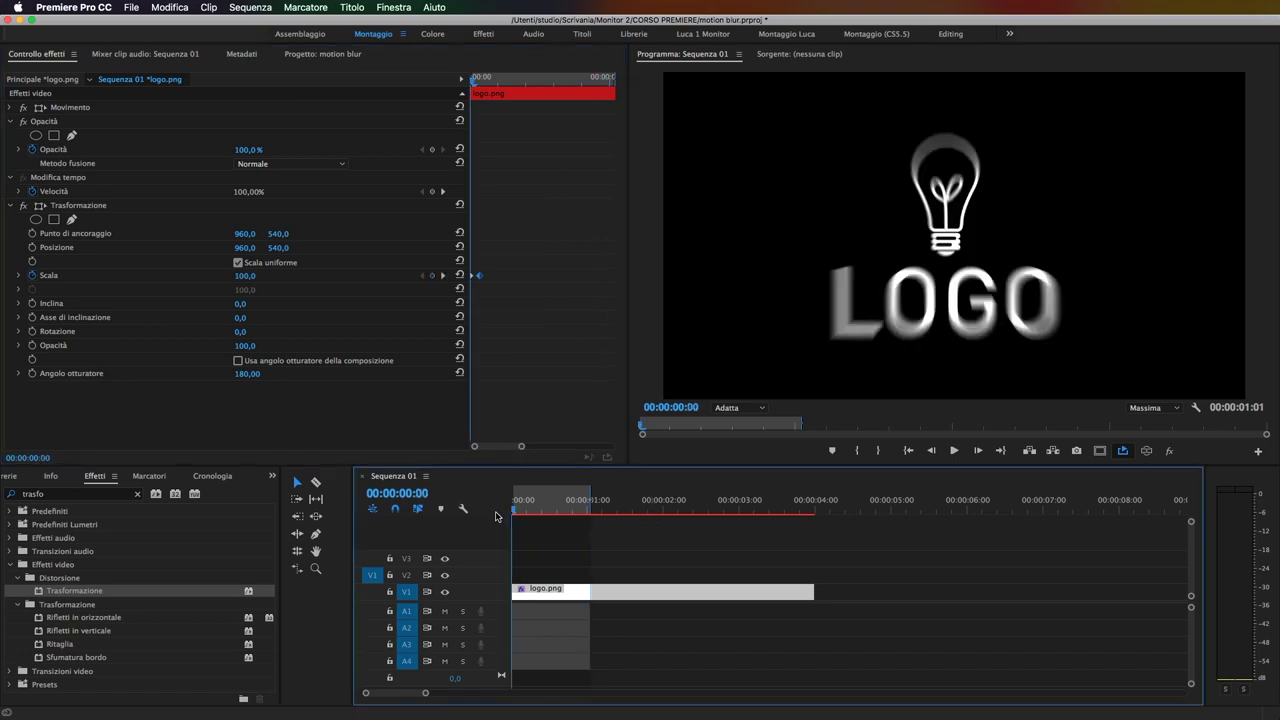